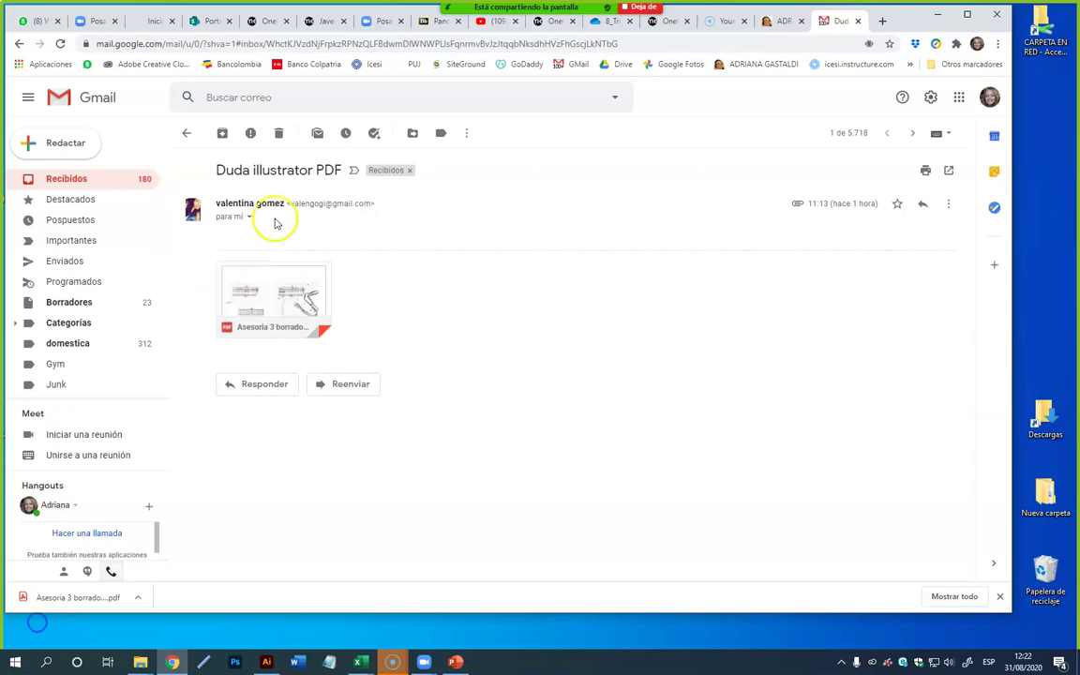
# - Switch from the Gmail message to the blog's Tipografía label page
pyautogui.click(769, 23)
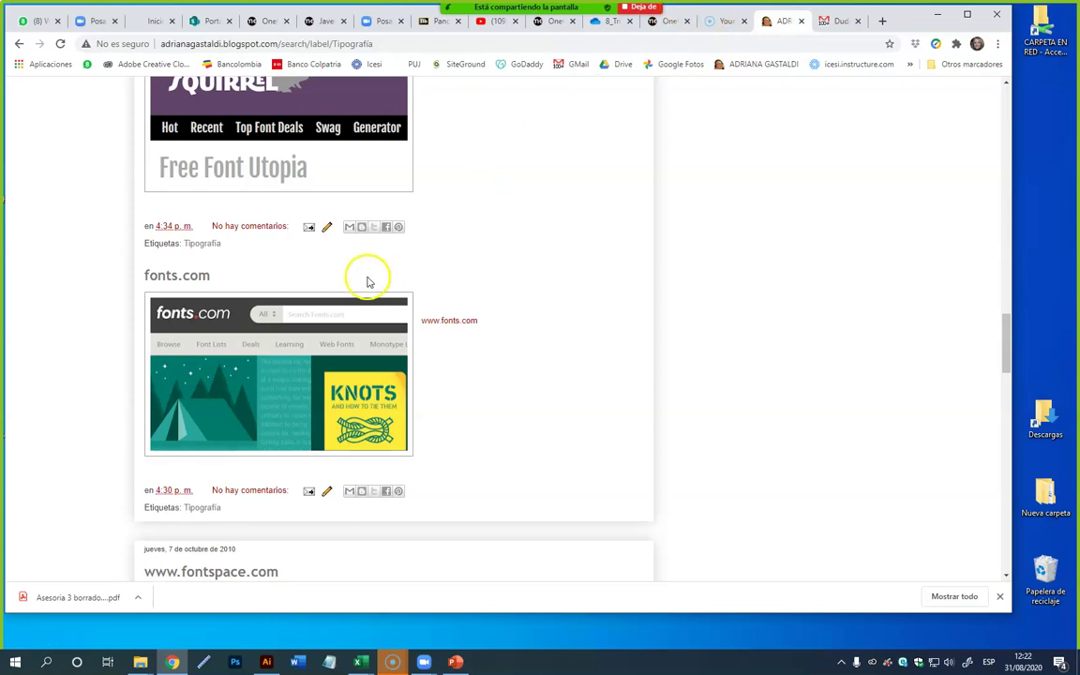
# - Look through the Tipografía font posts and follow the DA FONT post's link to dafont.com
pyautogui.scroll(5, 390, 279)
pyautogui.scroll(5, 390, 278)
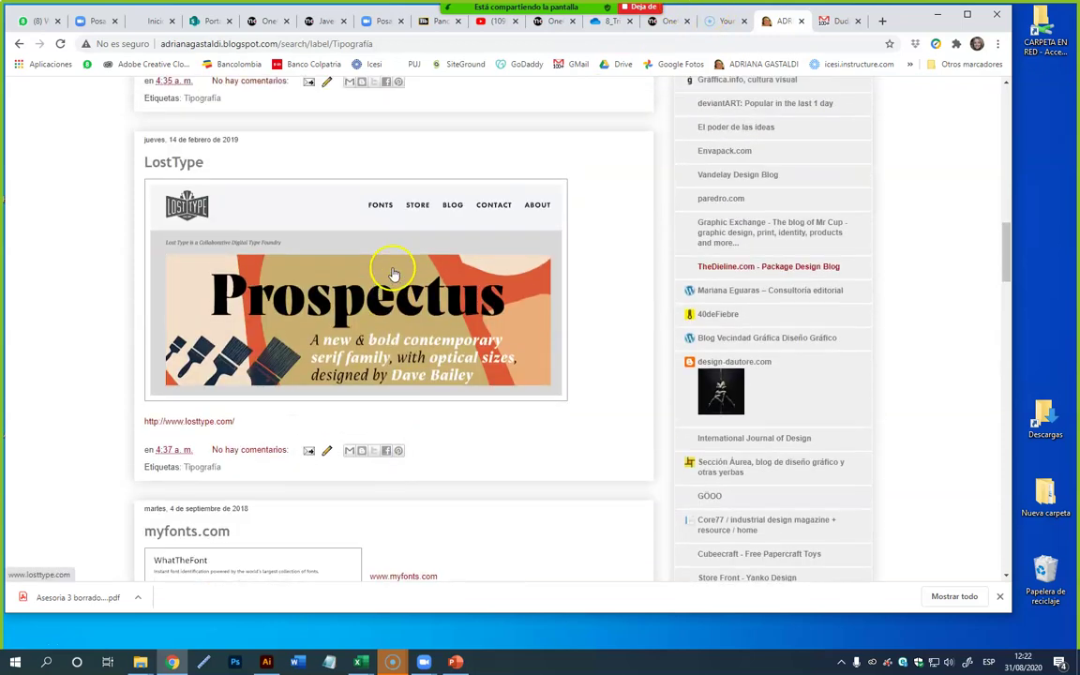
pyautogui.scroll(10, 394, 263)
pyautogui.scroll(2, 205, 205)
pyautogui.scroll(5, 265, 212)
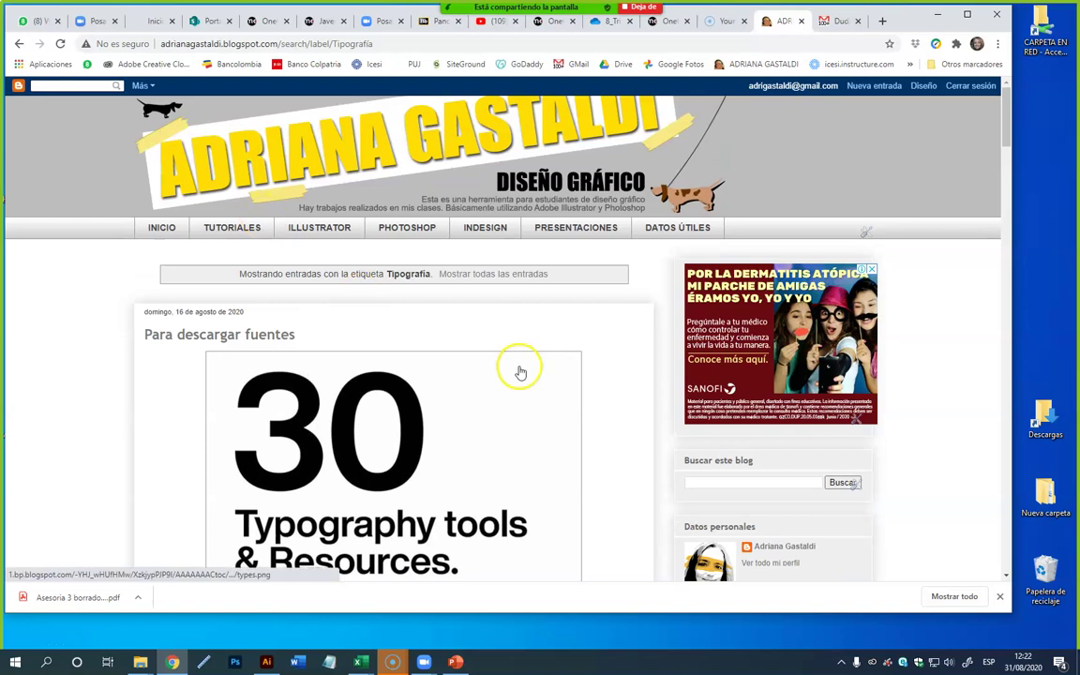
pyautogui.scroll(-5, 496, 377)
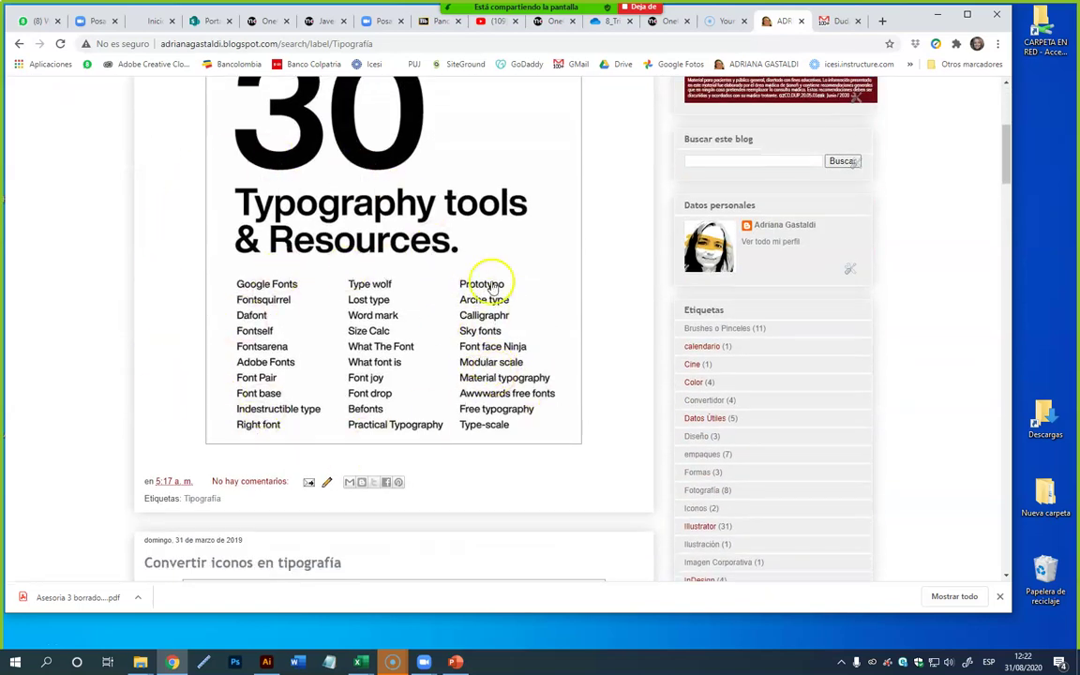
pyautogui.scroll(-3, 706, 398)
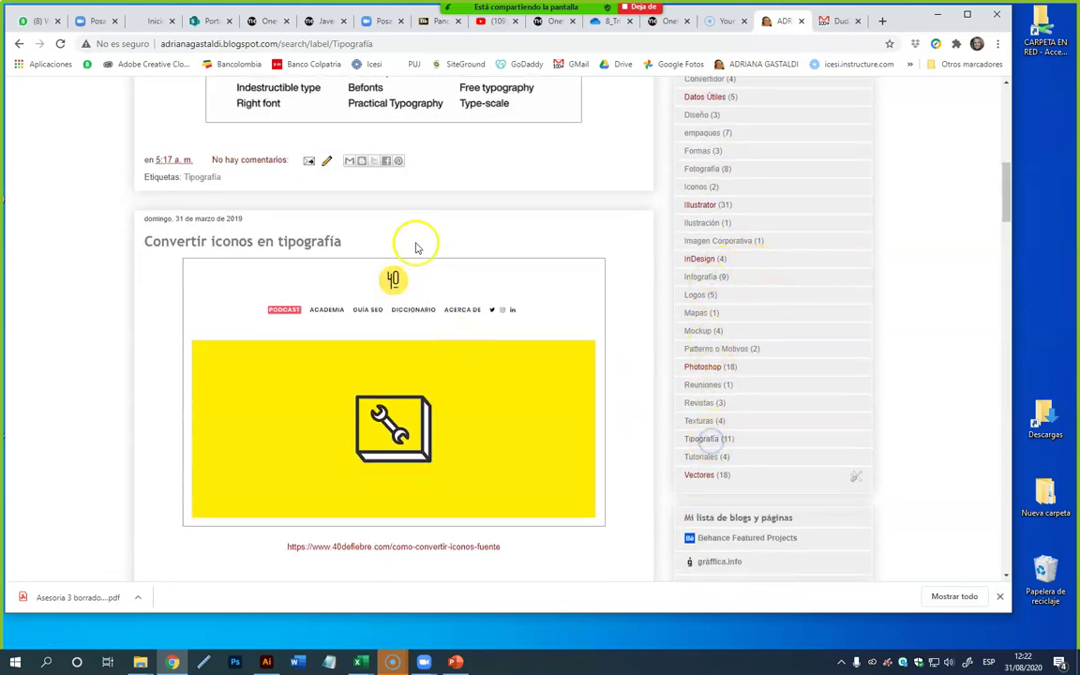
pyautogui.scroll(-3, 216, 465)
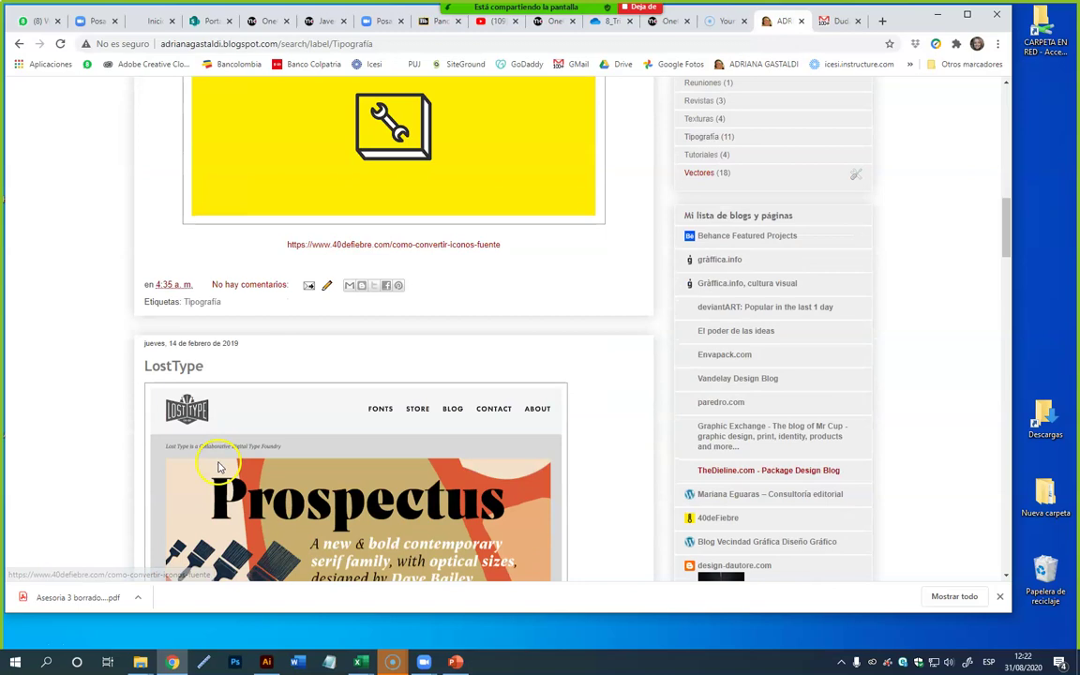
pyautogui.scroll(-2, 226, 441)
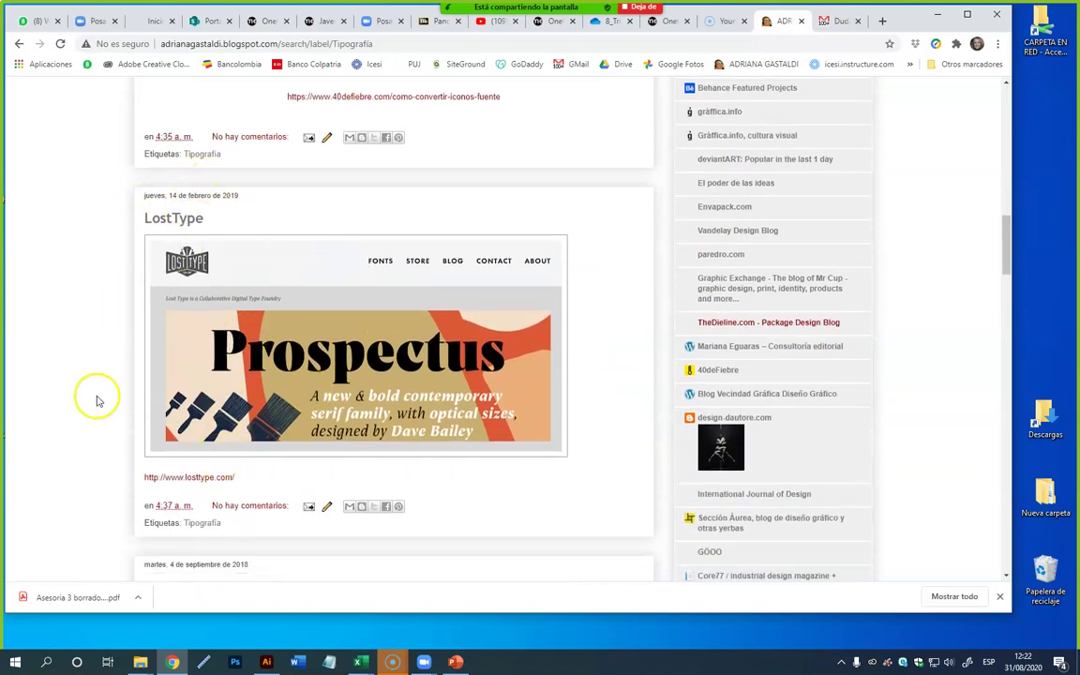
pyautogui.scroll(-2, 234, 359)
pyautogui.scroll(-2, 230, 361)
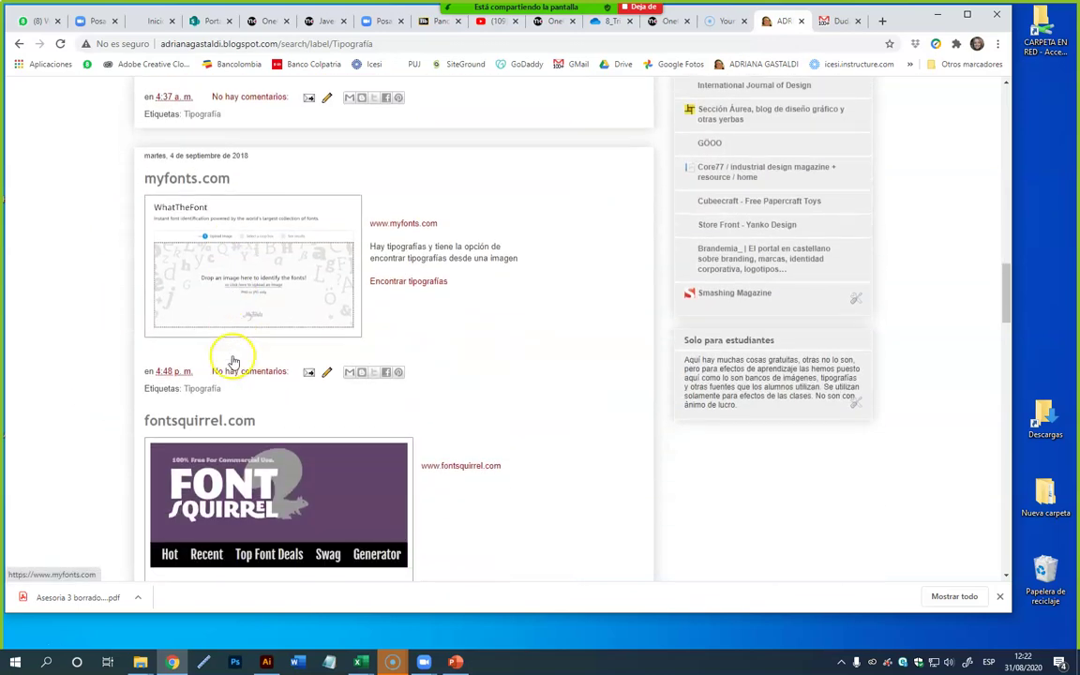
pyautogui.scroll(-2, 234, 356)
pyautogui.scroll(-1, 304, 434)
pyautogui.scroll(-2, 316, 389)
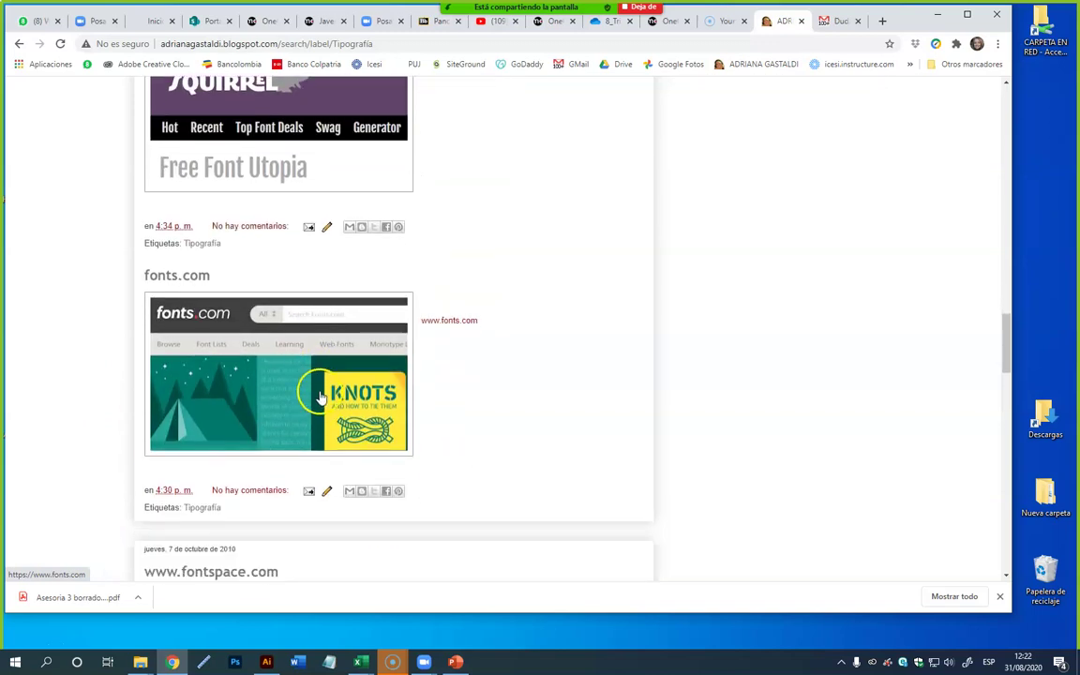
pyautogui.scroll(-1, 212, 482)
pyautogui.scroll(-2, 224, 482)
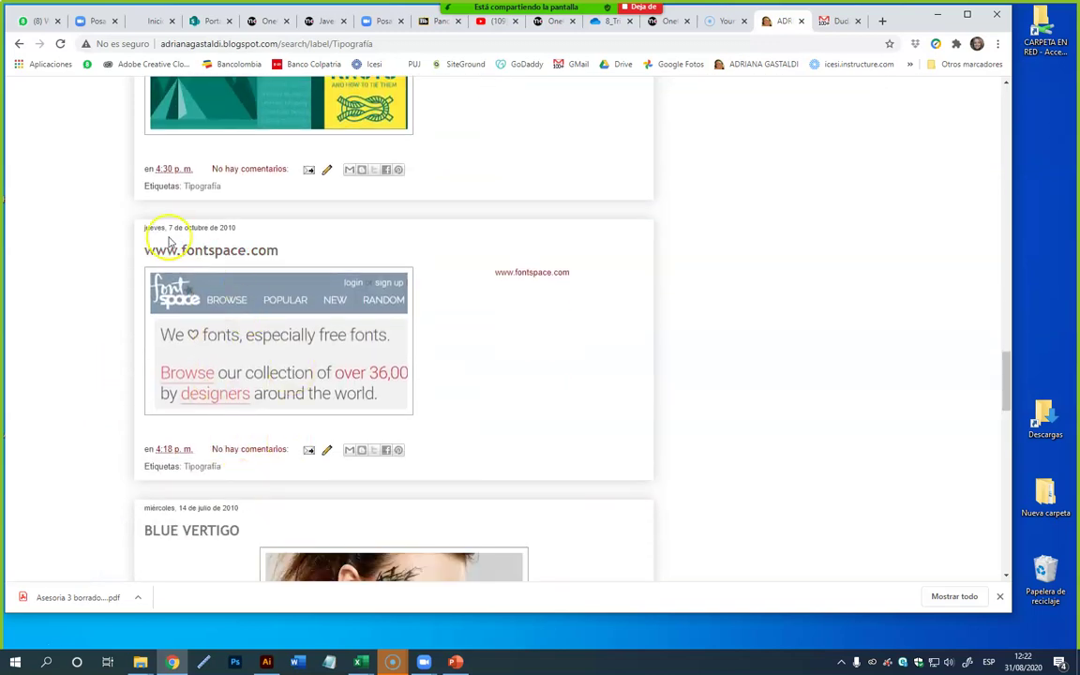
pyautogui.scroll(-2, 284, 363)
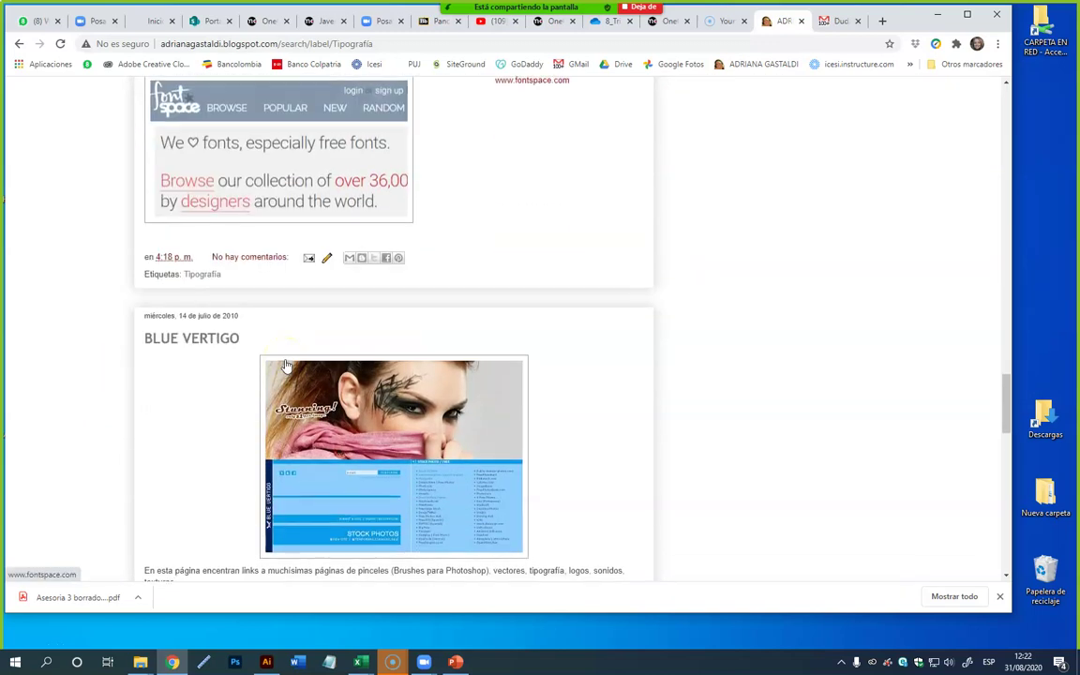
pyautogui.scroll(2, 286, 363)
pyautogui.scroll(3, 286, 363)
pyautogui.scroll(1, 288, 359)
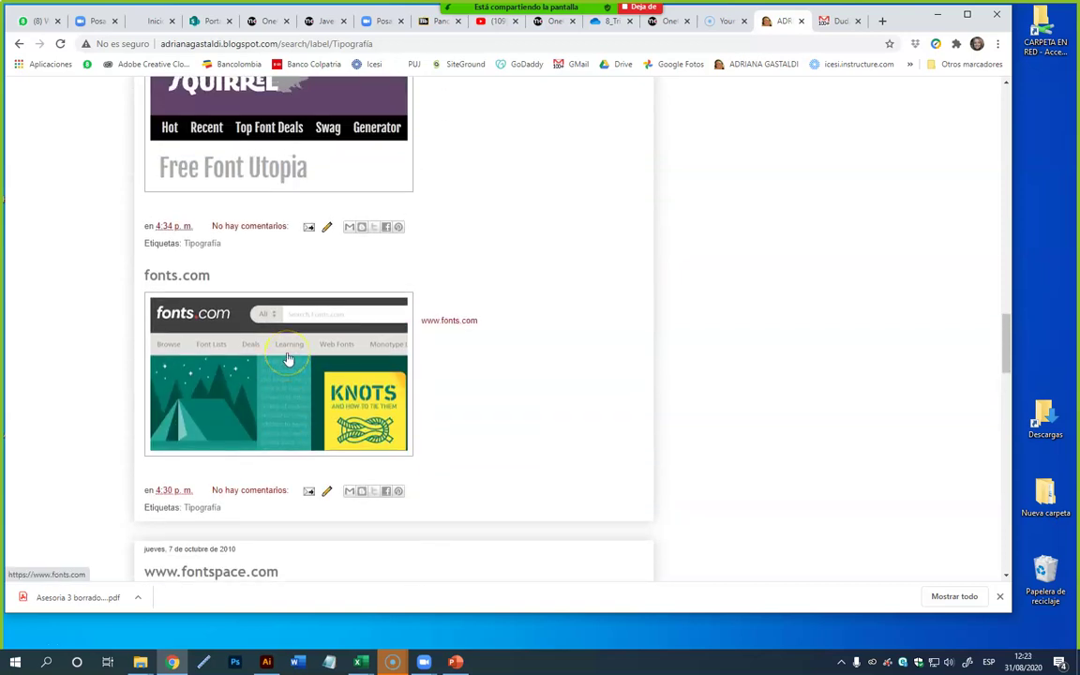
pyautogui.scroll(1, 265, 282)
pyautogui.scroll(2, 267, 338)
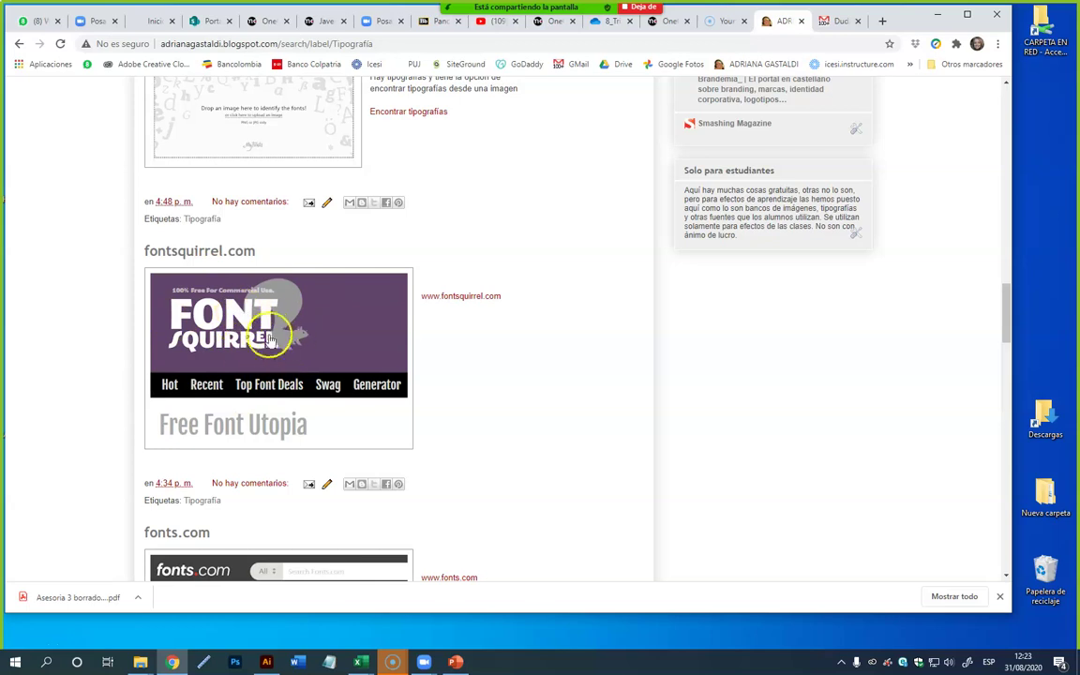
pyautogui.scroll(5, 270, 282)
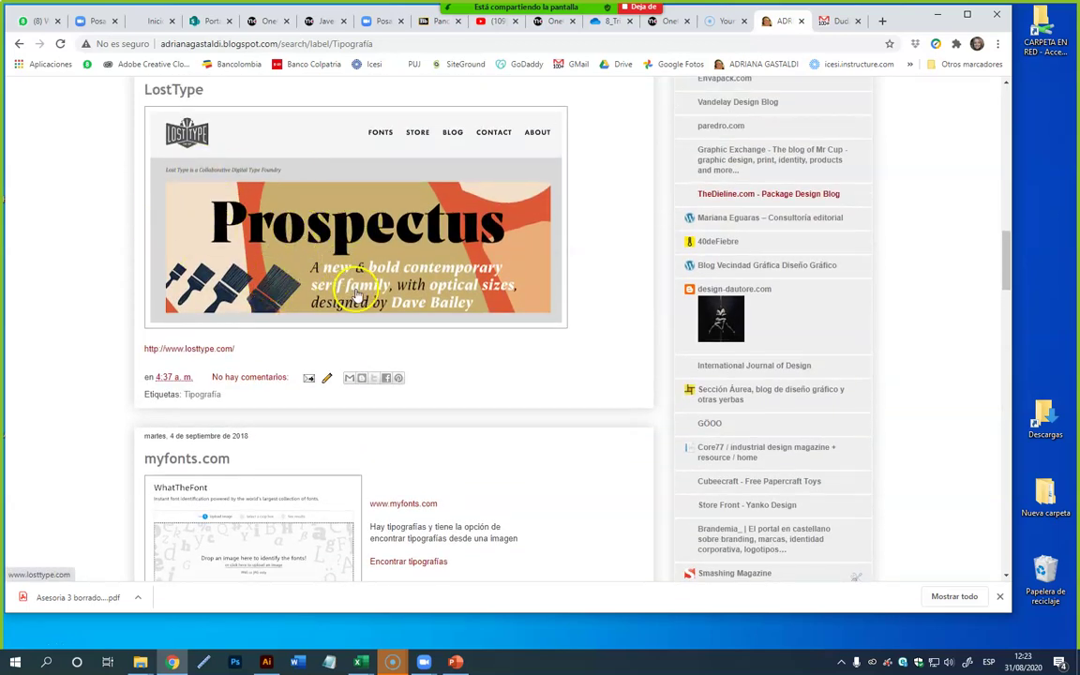
pyautogui.scroll(-5, 356, 296)
pyautogui.scroll(-4, 354, 301)
pyautogui.scroll(-1, 354, 301)
pyautogui.scroll(-1, 357, 307)
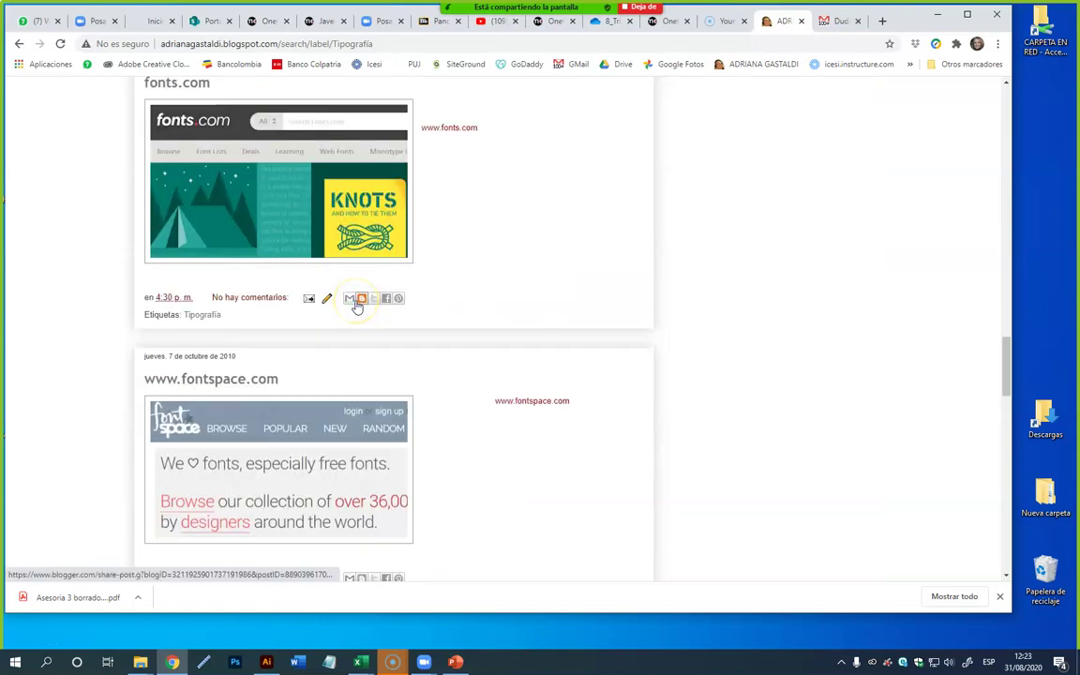
pyautogui.scroll(-3, 358, 305)
pyautogui.scroll(-1, 358, 305)
pyautogui.scroll(-2, 357, 306)
pyautogui.scroll(-2, 357, 306)
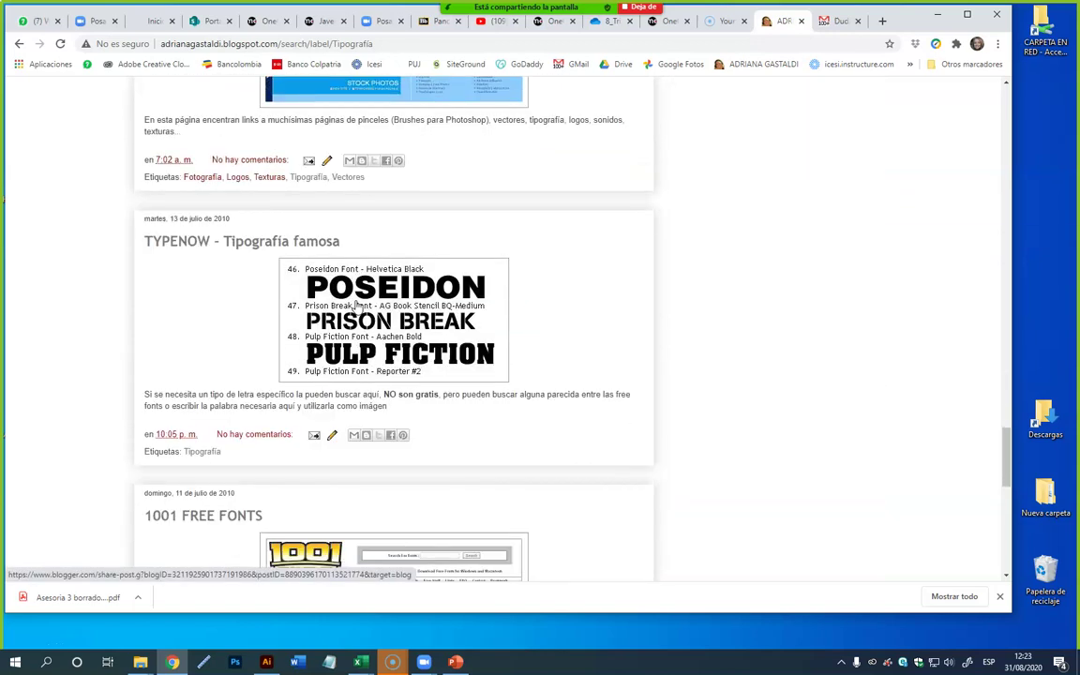
pyautogui.scroll(-3, 357, 306)
pyautogui.scroll(-1, 356, 307)
pyautogui.scroll(-3, 356, 319)
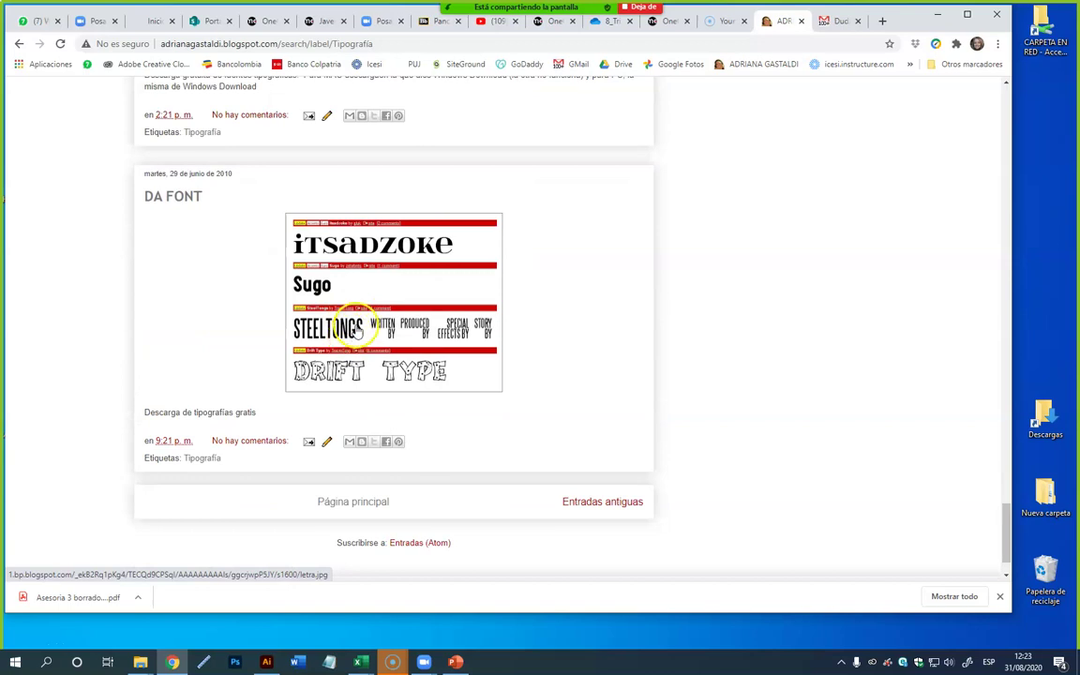
pyautogui.click(160, 195)
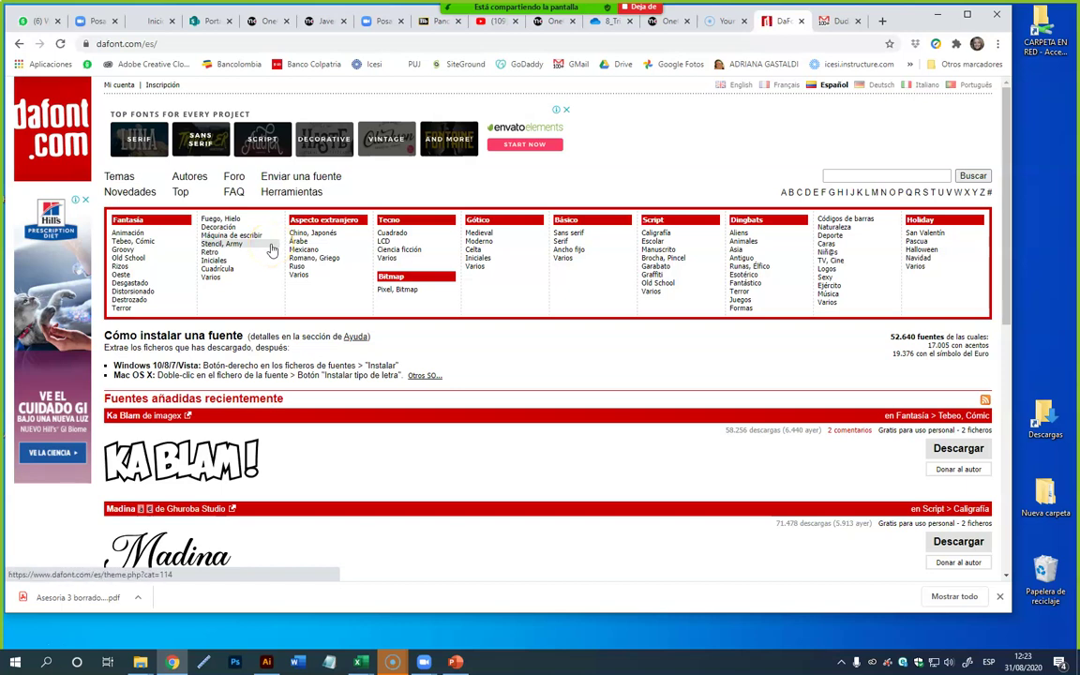
# - Go to the dafont.com home page and browse the Fantasía Old School and typewriter themes
pyautogui.click(34, 159)
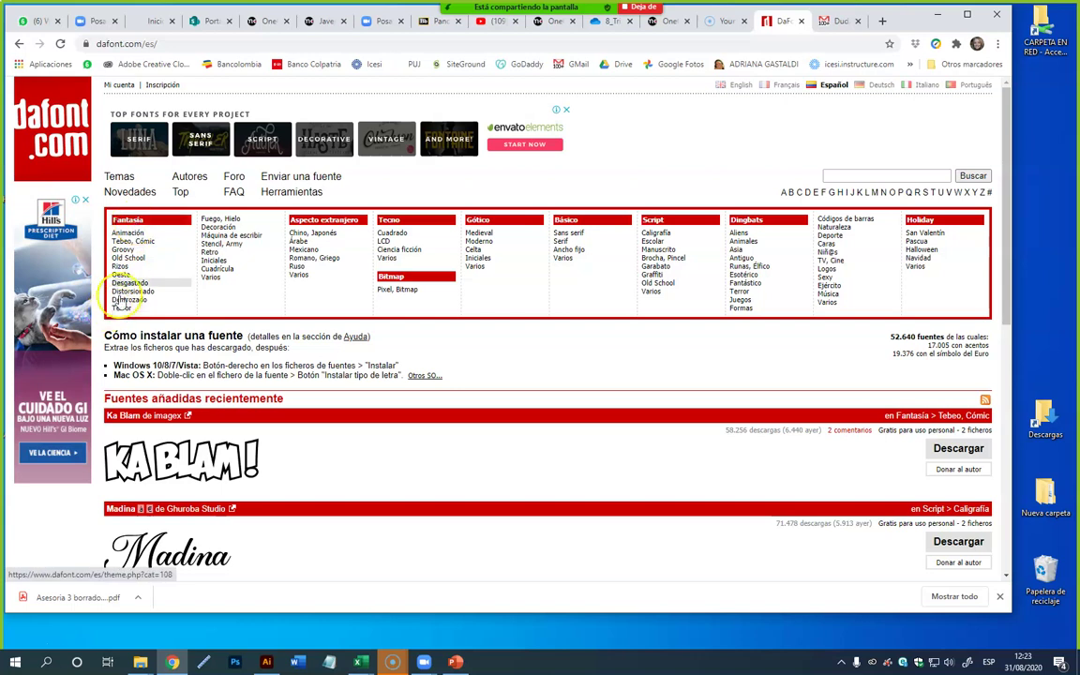
pyautogui.click(124, 257)
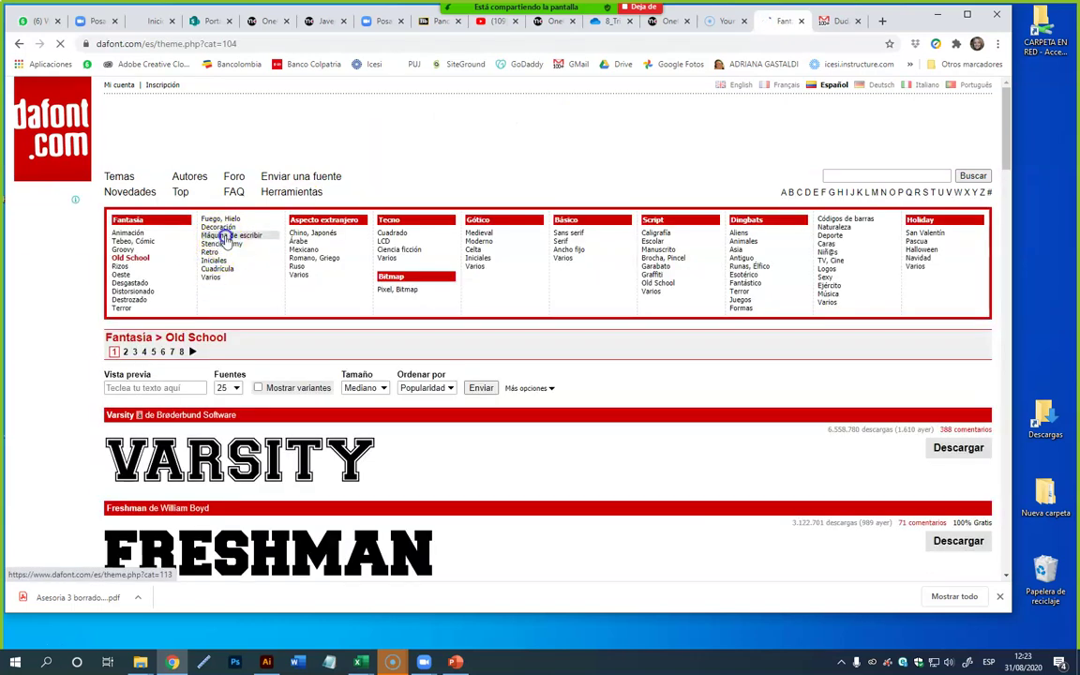
# - Browse the Mexicano, Básico Serif and Script Caligrafía font categories
pyautogui.click(312, 249)
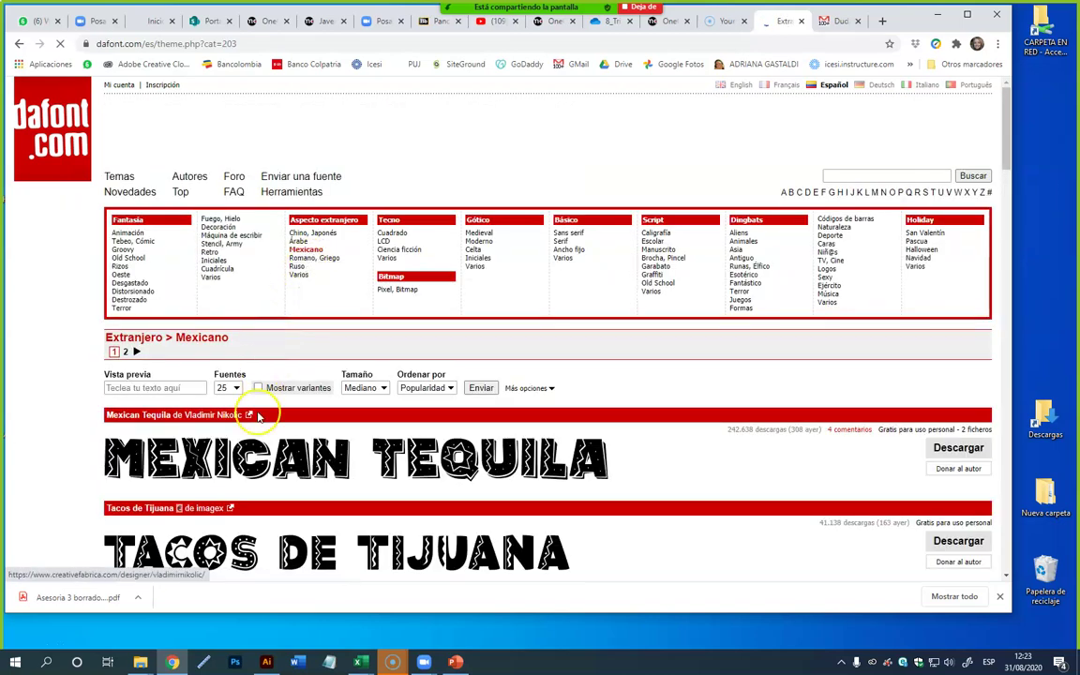
pyautogui.scroll(-2, 259, 416)
pyautogui.scroll(1, 254, 422)
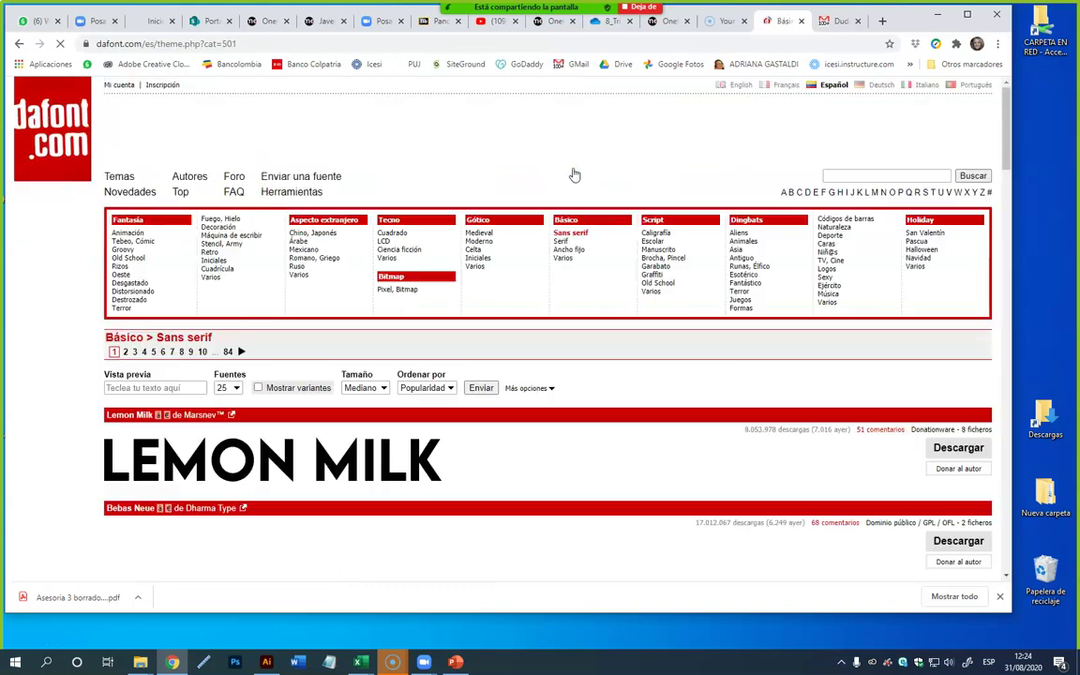
pyautogui.scroll(-2, 298, 478)
pyautogui.scroll(2, 302, 483)
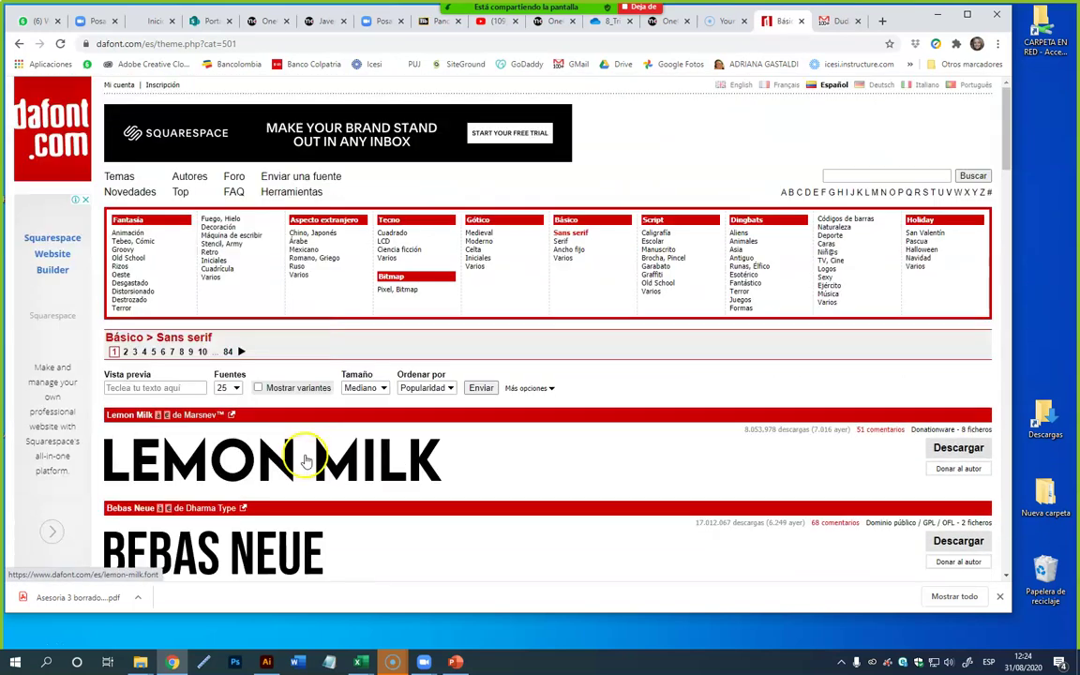
pyautogui.click(560, 241)
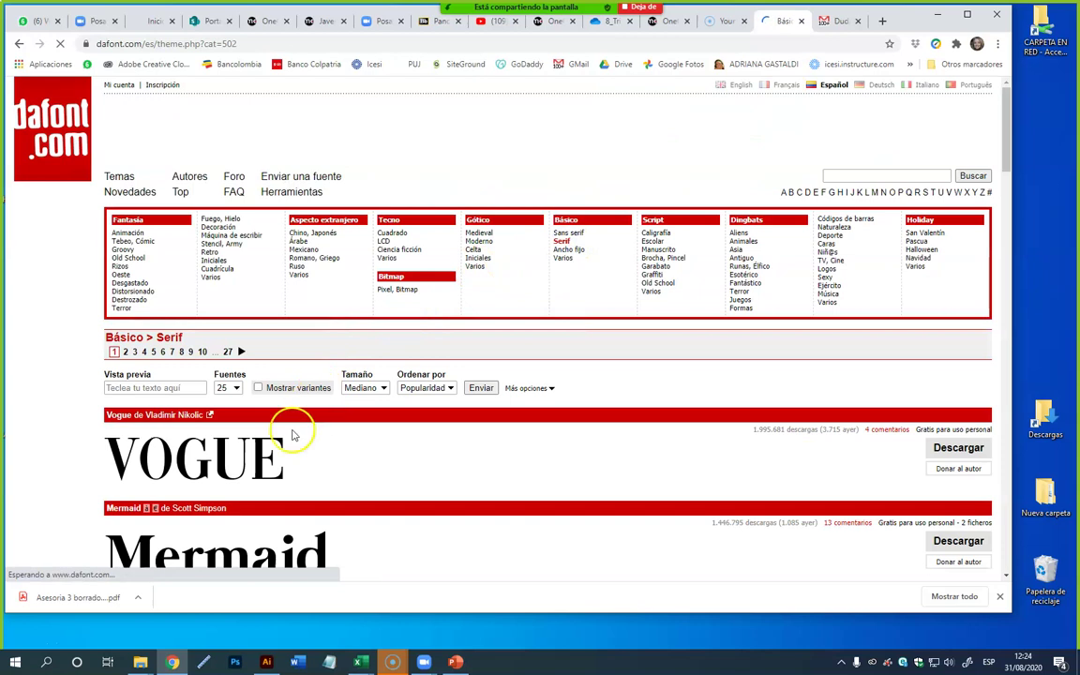
pyautogui.scroll(-2, 270, 465)
pyautogui.scroll(2, 270, 465)
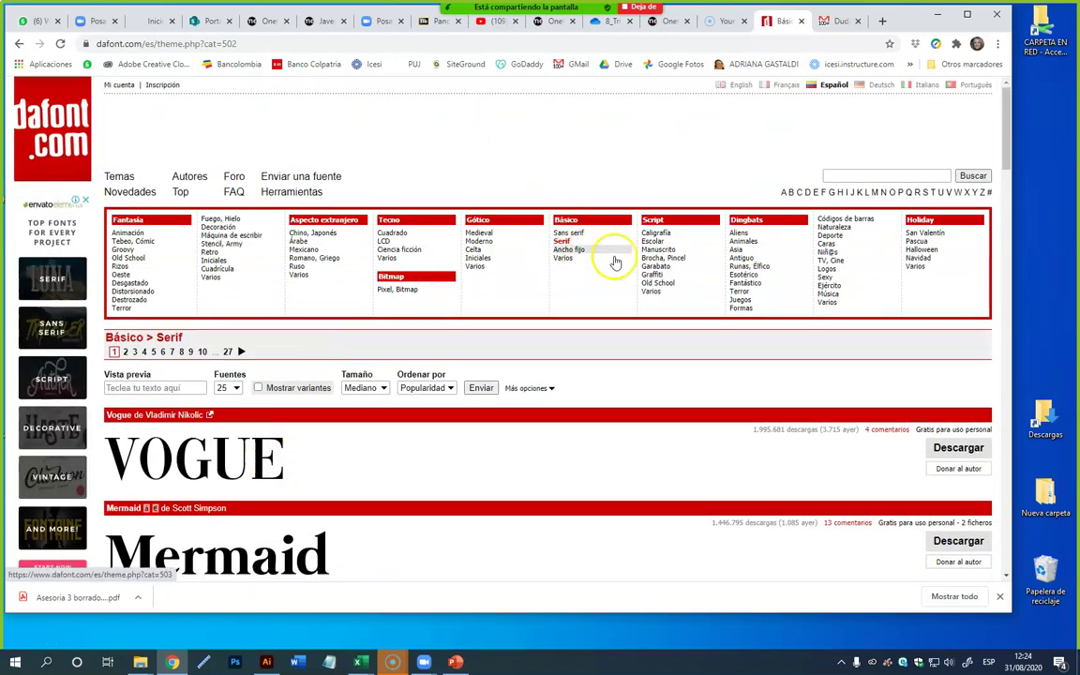
pyautogui.click(658, 233)
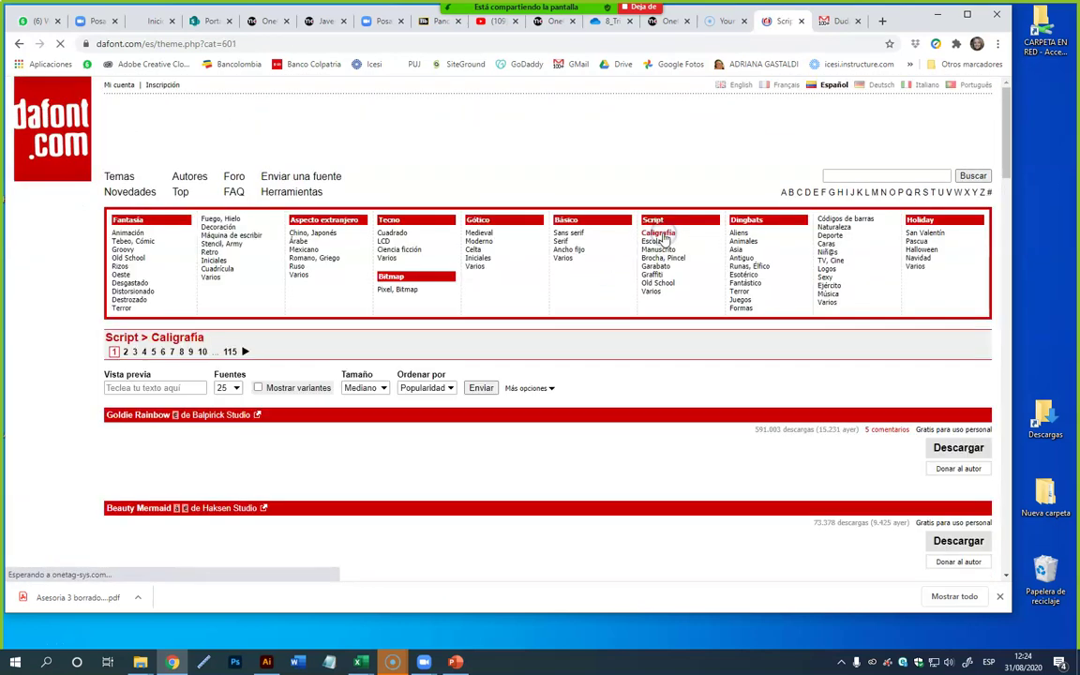
pyautogui.scroll(-2, 496, 440)
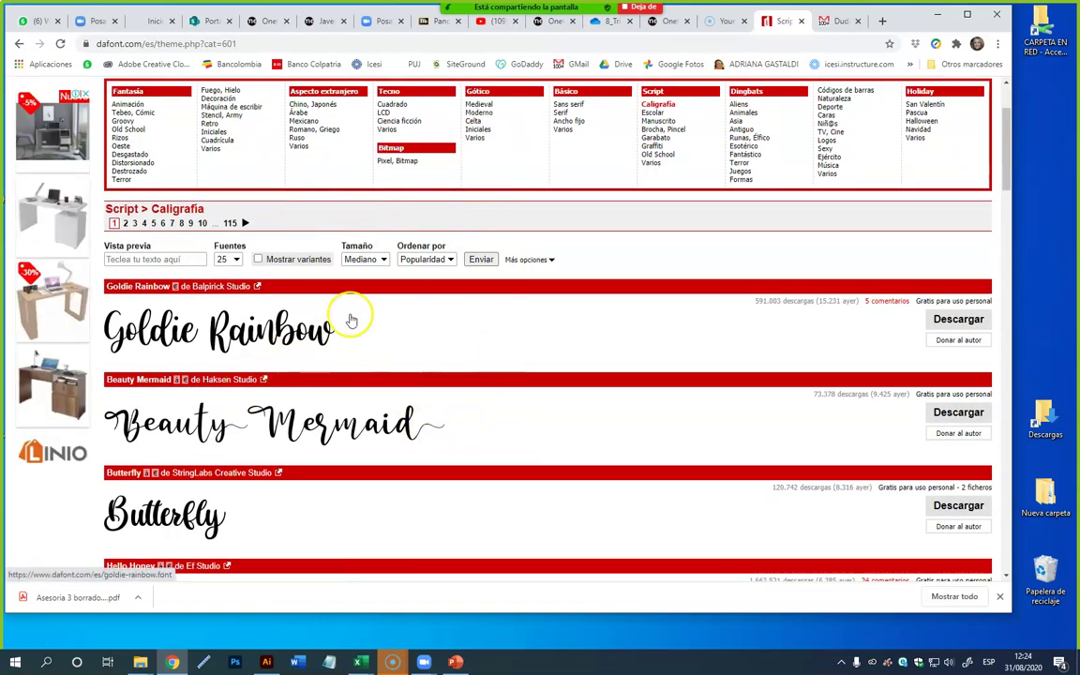
pyautogui.scroll(2, 352, 311)
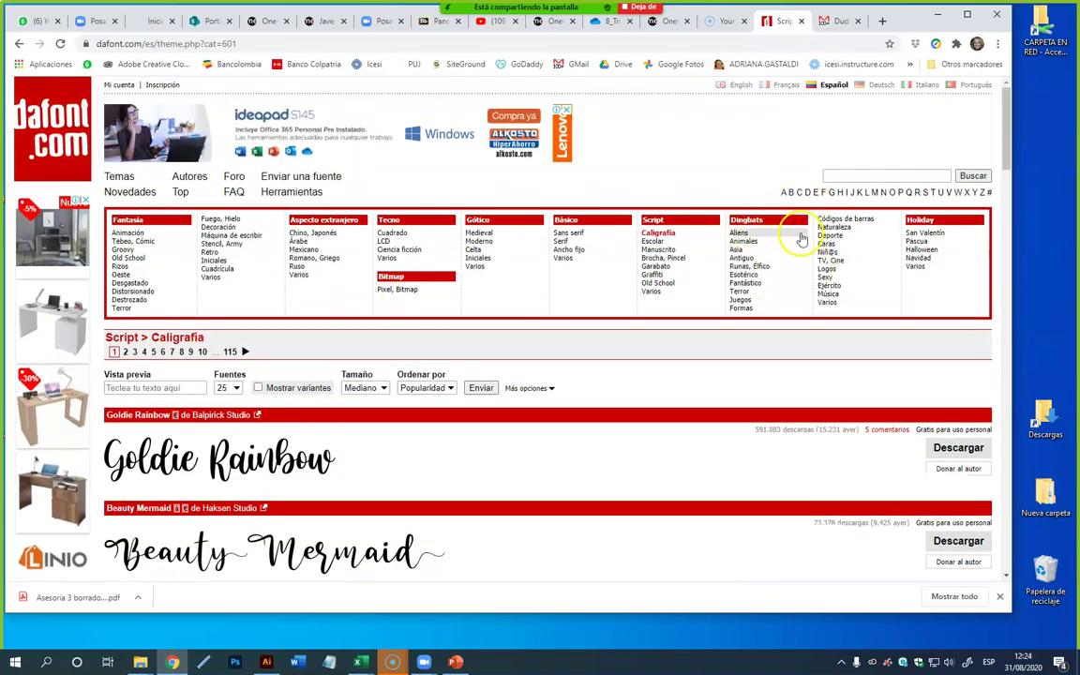
# - Look through the Dingbats Asia and Fantástico categories, then open Básico > Sans serif
pyautogui.click(738, 251)
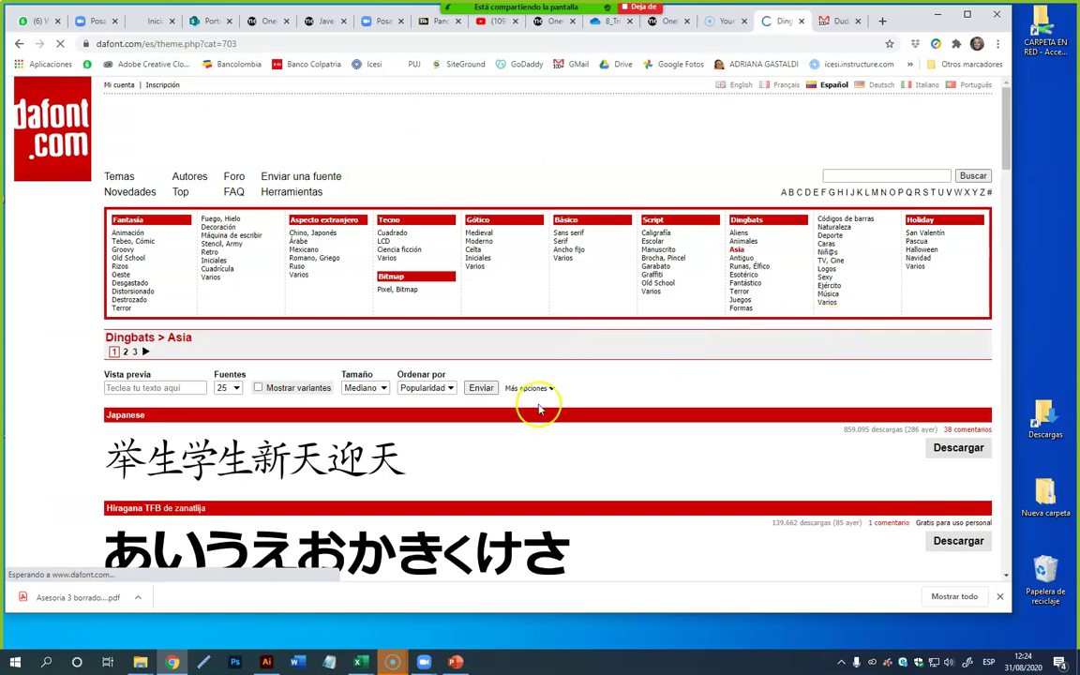
pyautogui.scroll(-4, 619, 352)
pyautogui.scroll(5, 620, 354)
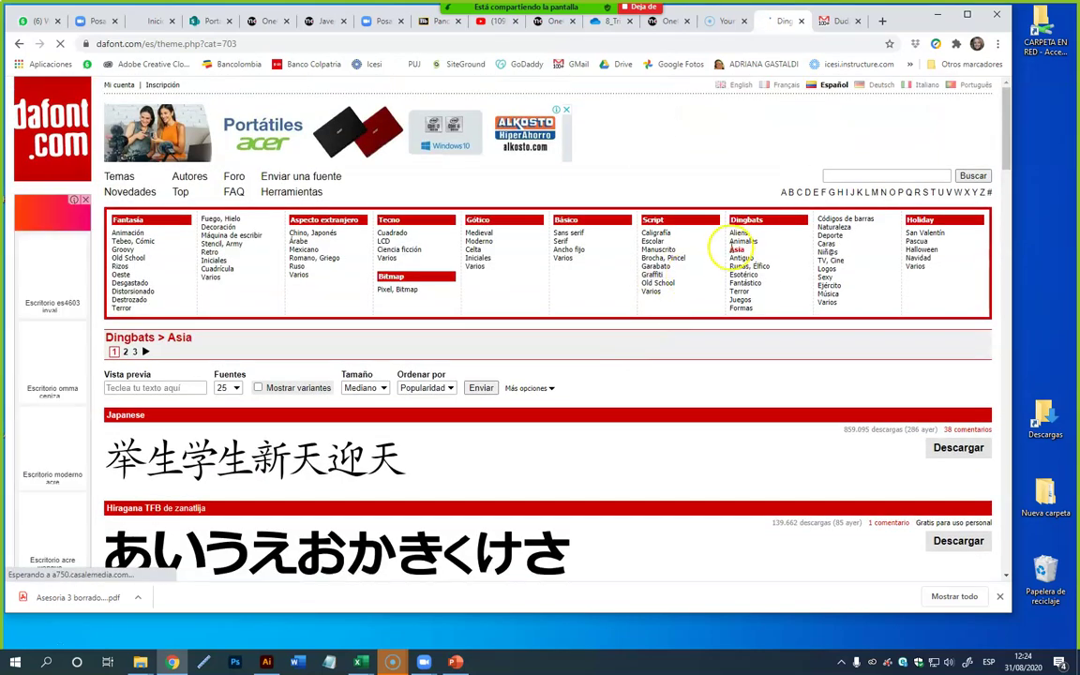
pyautogui.click(738, 283)
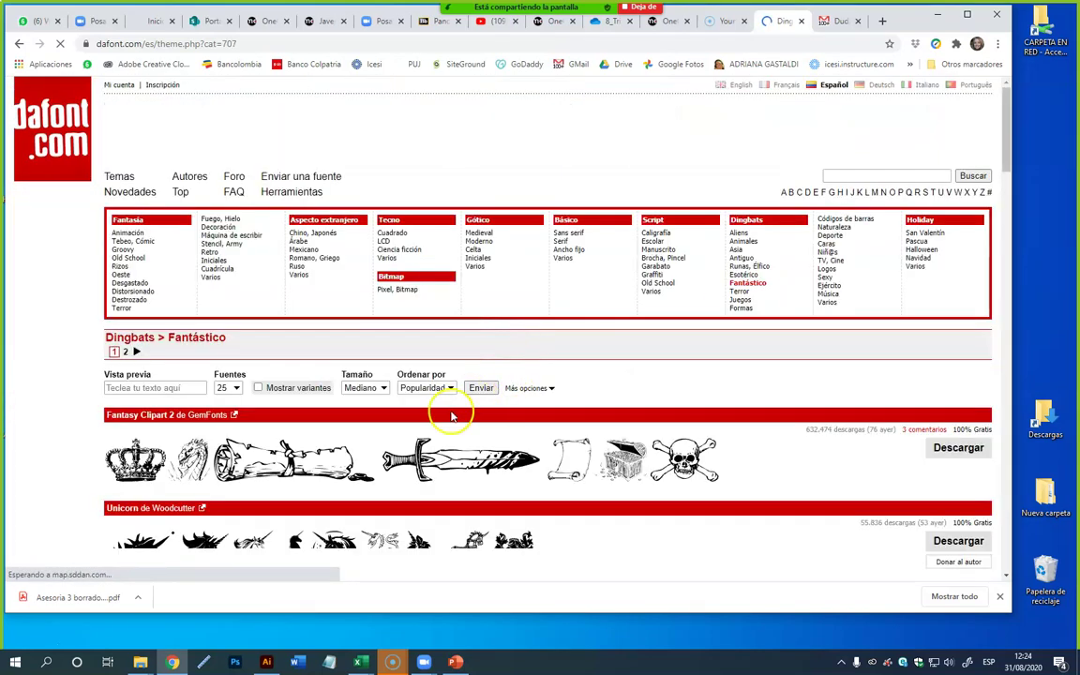
pyautogui.scroll(-3, 620, 483)
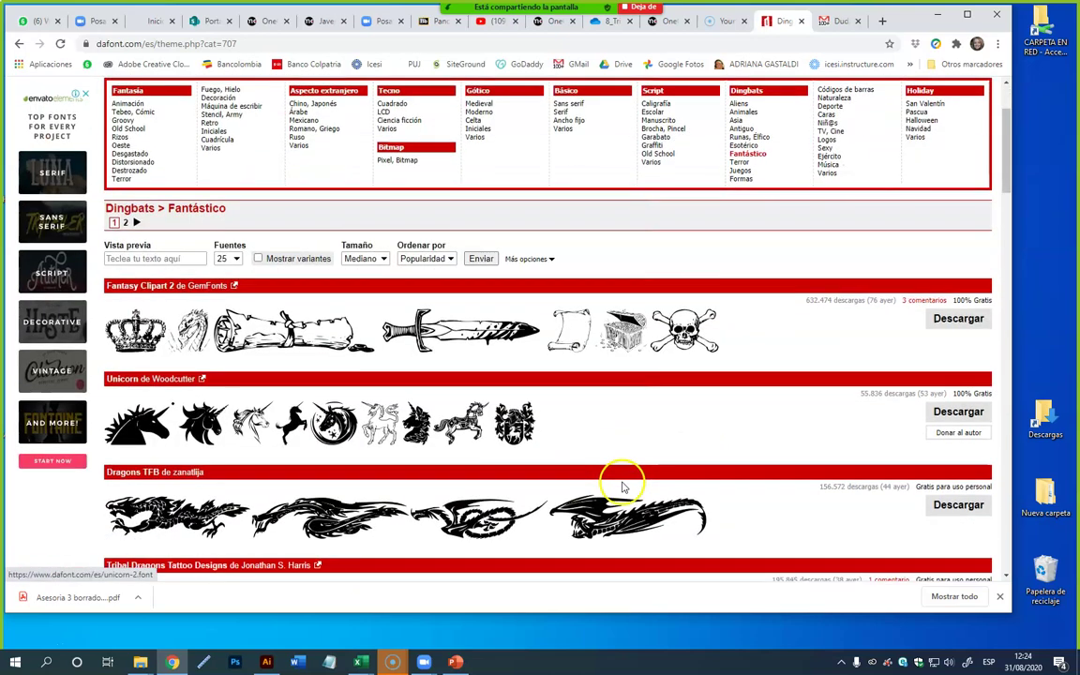
pyautogui.scroll(1, 622, 473)
pyautogui.scroll(2, 622, 457)
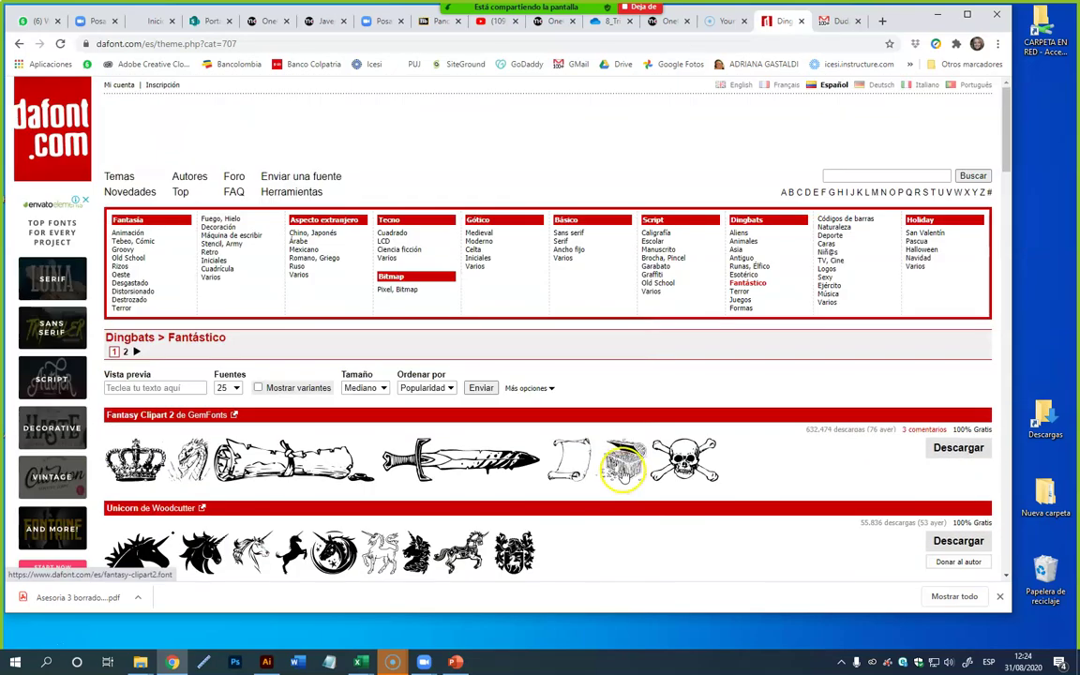
pyautogui.click(575, 234)
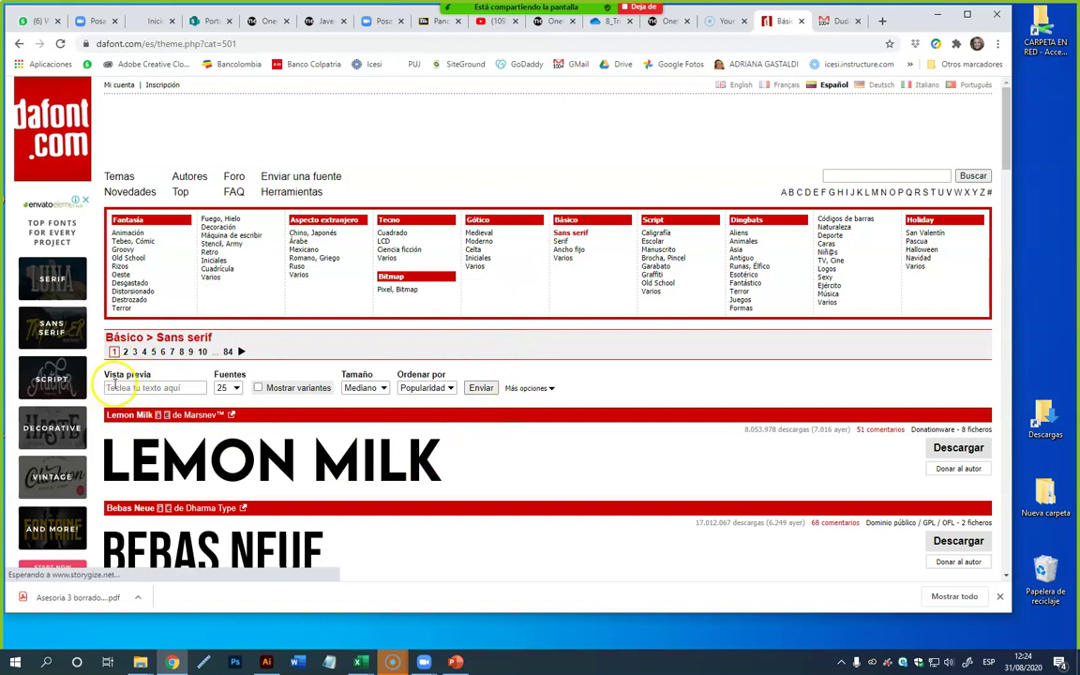
# - Set the preview text for all sans-serif fonts to 'TFG dgju 123 áé ñ Ñ'
pyautogui.click(114, 388)
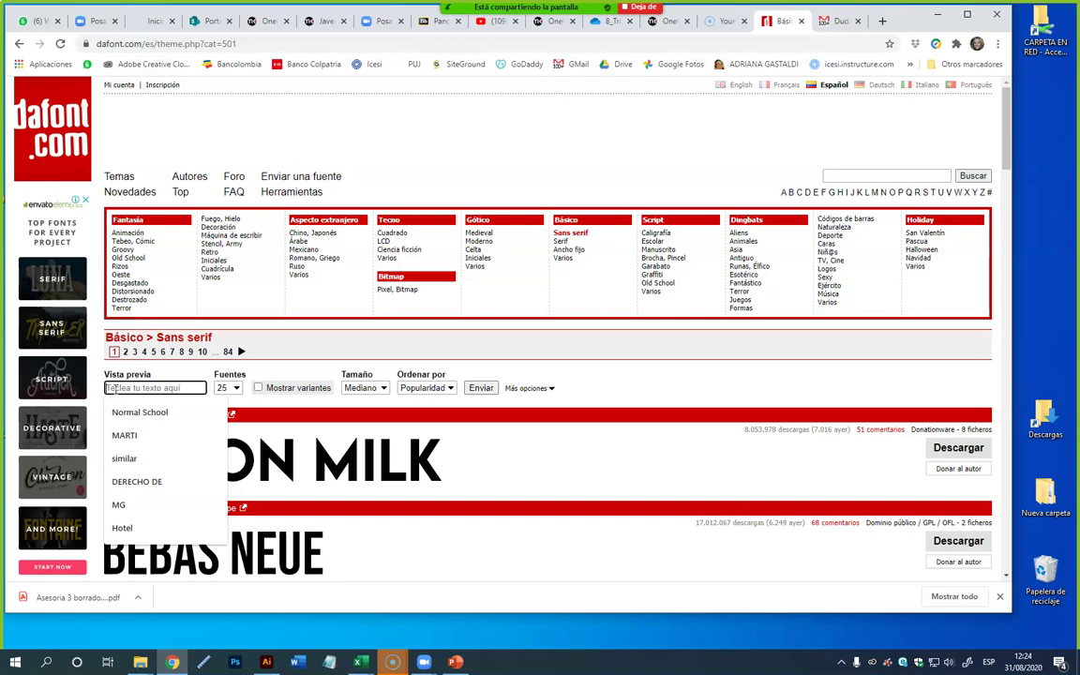
pyautogui.write('T')
pyautogui.write('F')
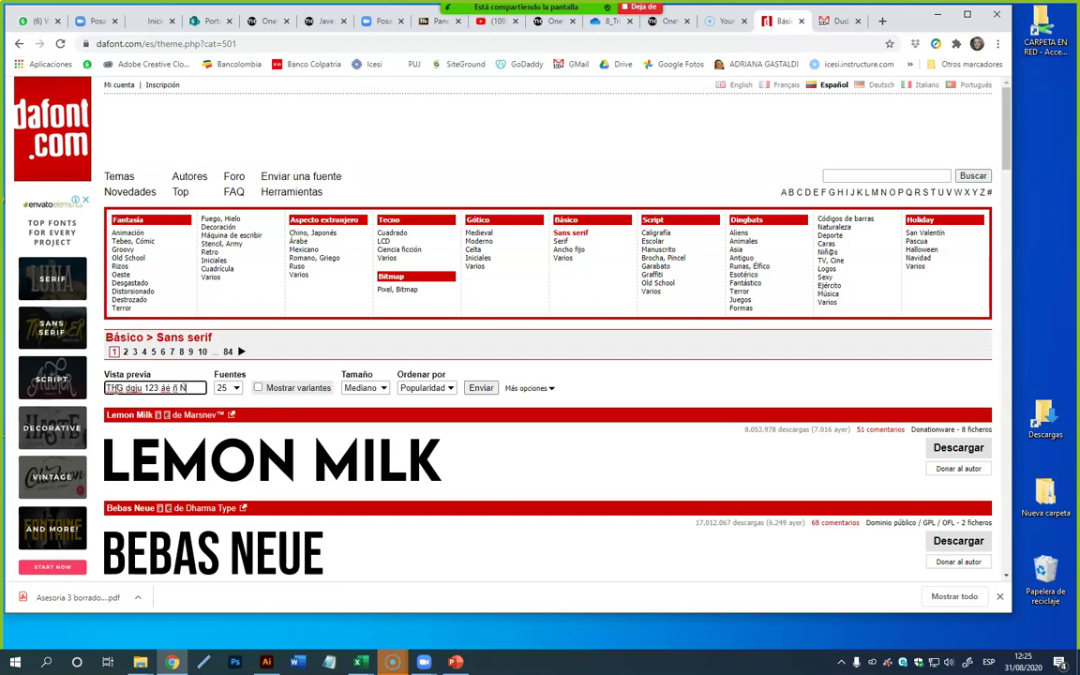
pyautogui.press('Return')
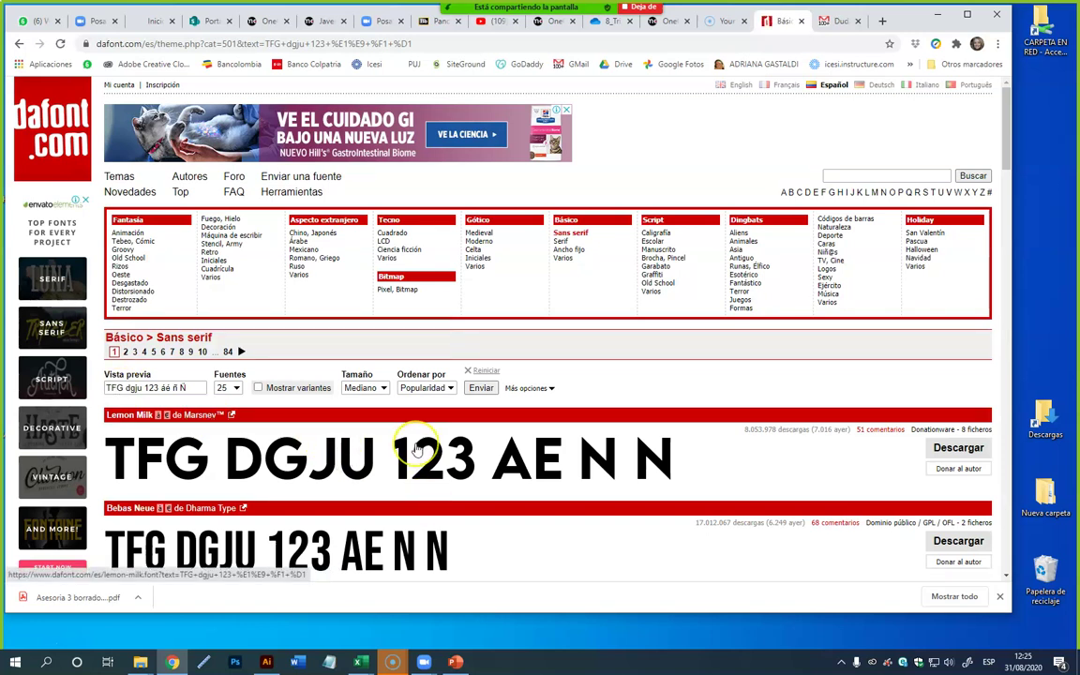
pyautogui.scroll(-5, 409, 441)
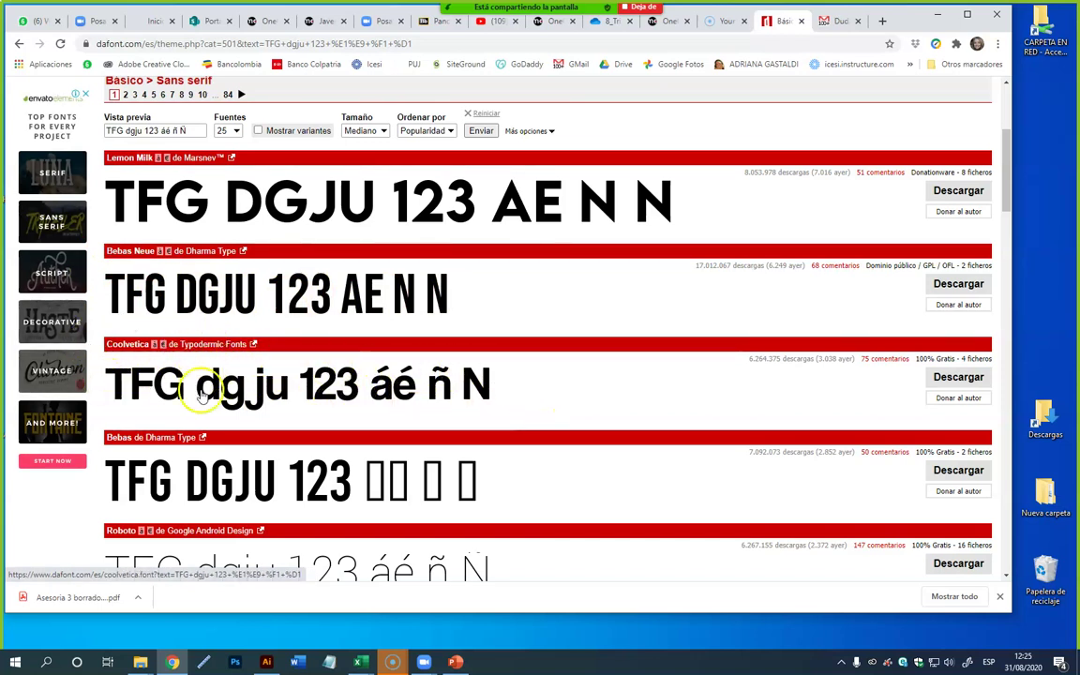
pyautogui.scroll(-1, 408, 467)
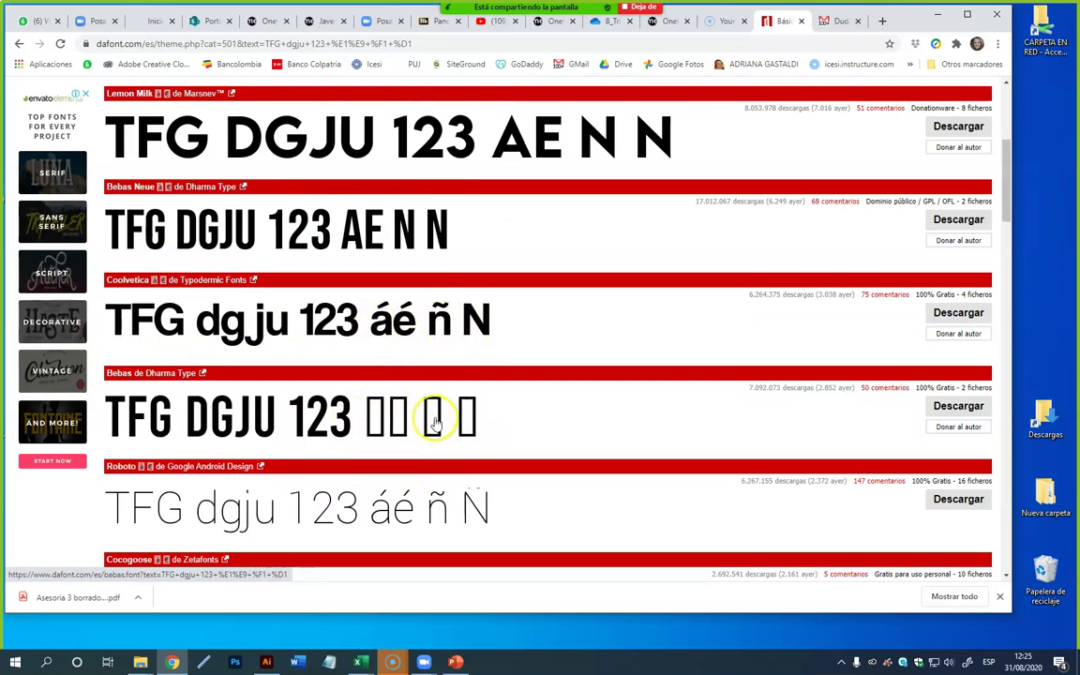
pyautogui.scroll(-3, 434, 415)
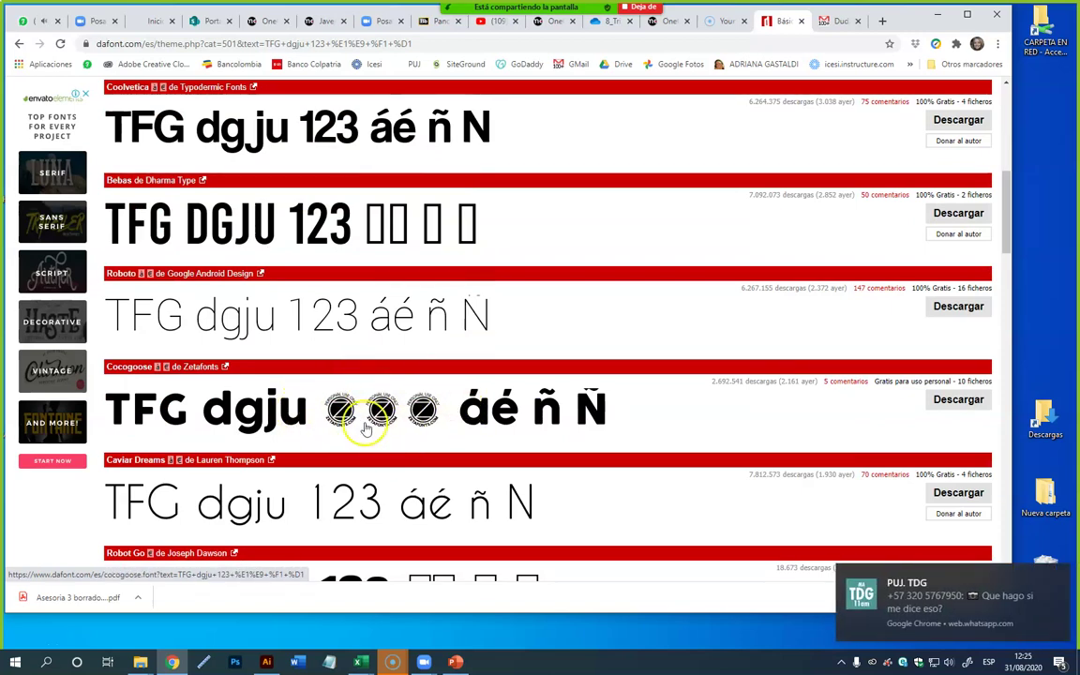
pyautogui.scroll(-5, 392, 431)
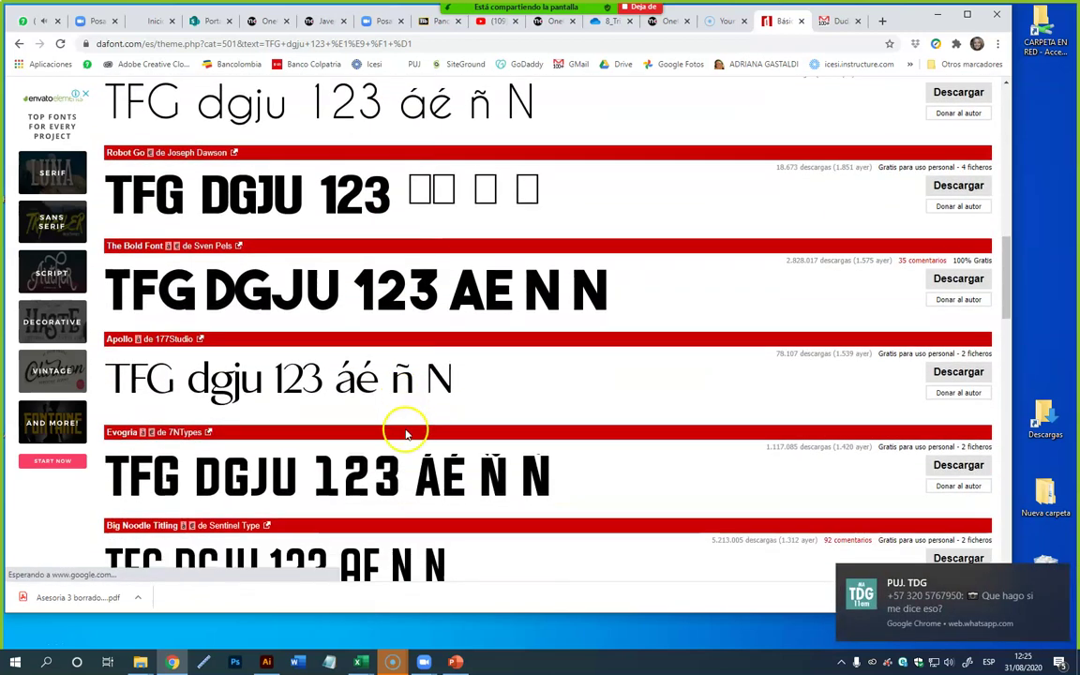
pyautogui.scroll(-1, 409, 431)
pyautogui.scroll(-1, 411, 426)
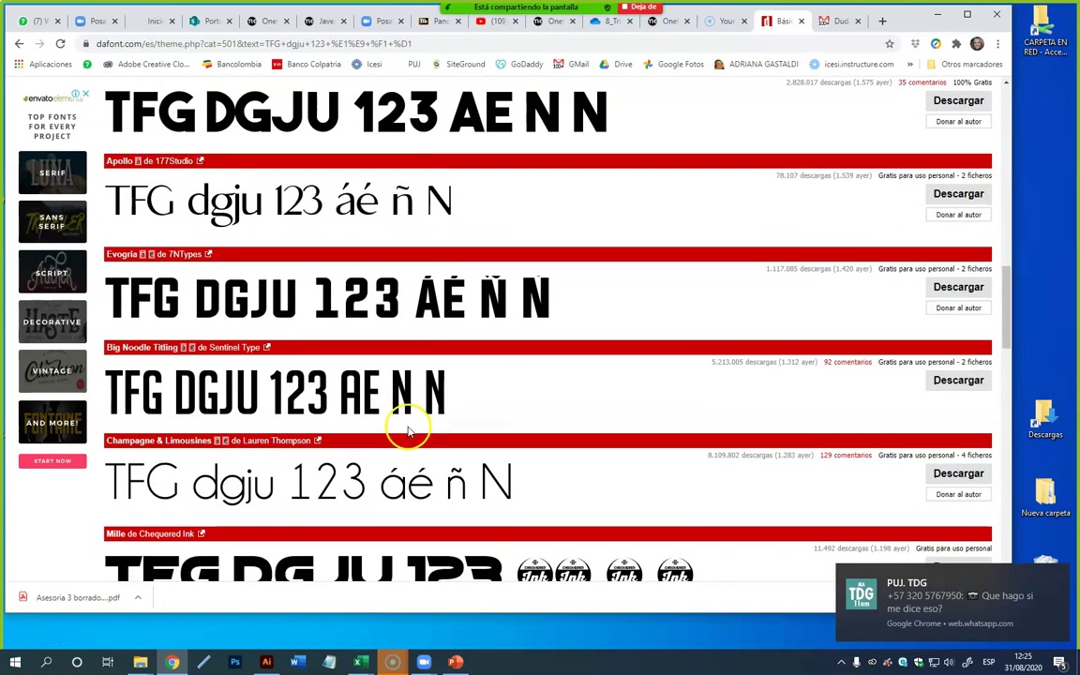
pyautogui.scroll(-2, 417, 413)
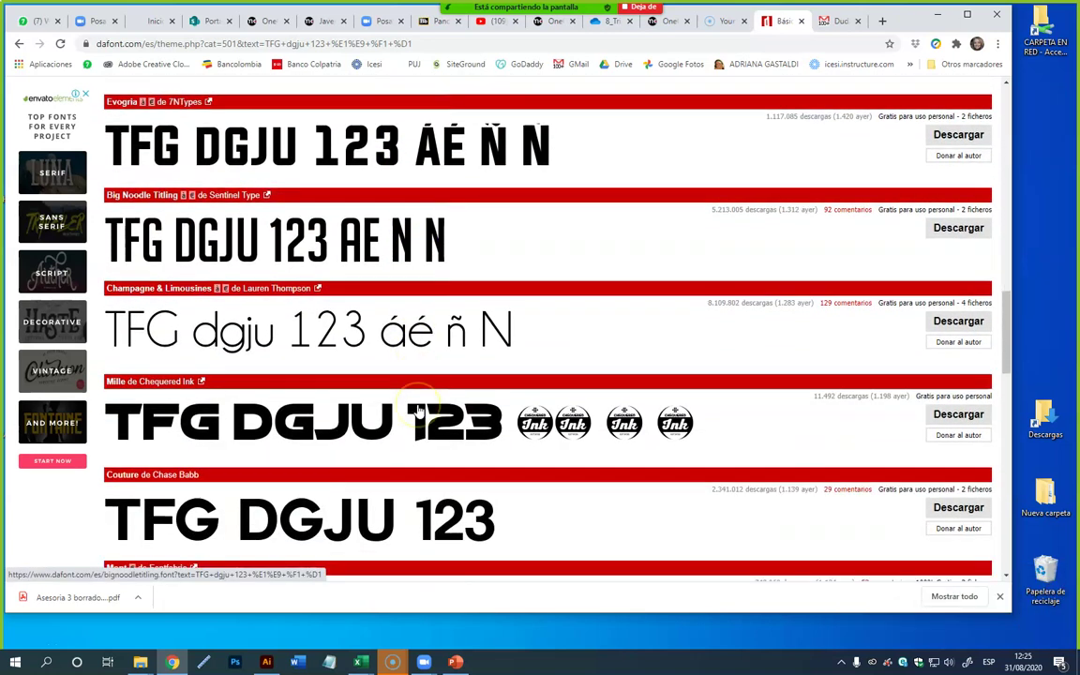
pyautogui.scroll(5, 419, 411)
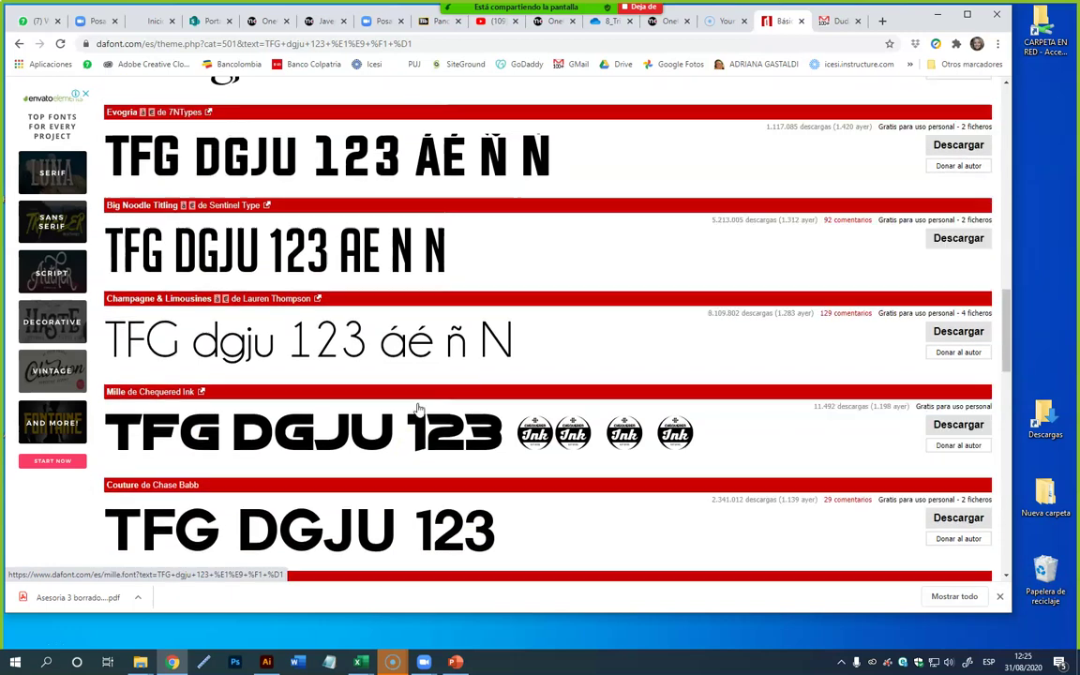
pyautogui.click(401, 414)
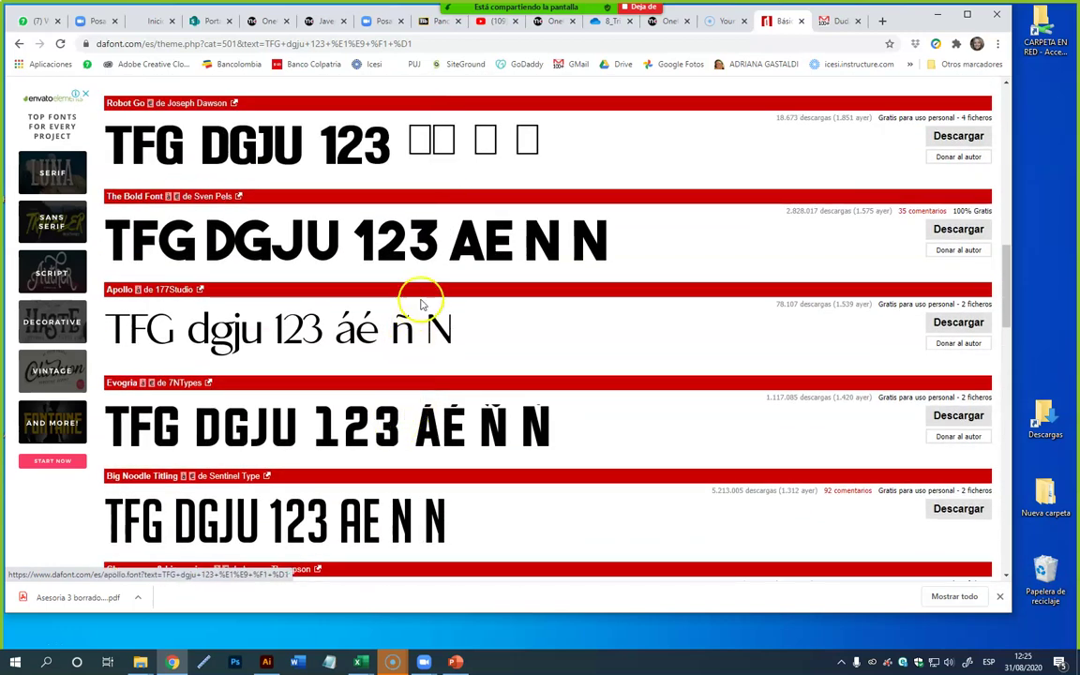
pyautogui.scroll(2, 422, 294)
pyautogui.scroll(4, 422, 294)
pyautogui.scroll(1, 425, 289)
pyautogui.scroll(1, 425, 290)
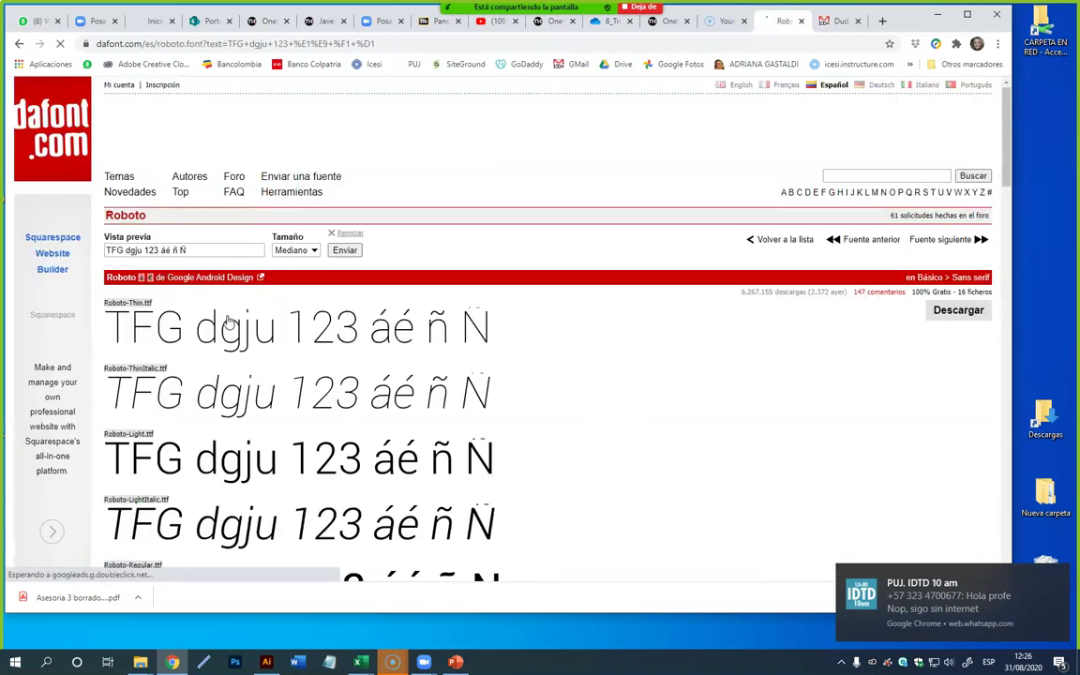
# - Review Roboto's font styles, then return to the Sans serif font list
pyautogui.scroll(-1, 301, 375)
pyautogui.scroll(-3, 300, 375)
pyautogui.scroll(-1, 303, 382)
pyautogui.scroll(-2, 303, 382)
pyautogui.scroll(-4, 300, 385)
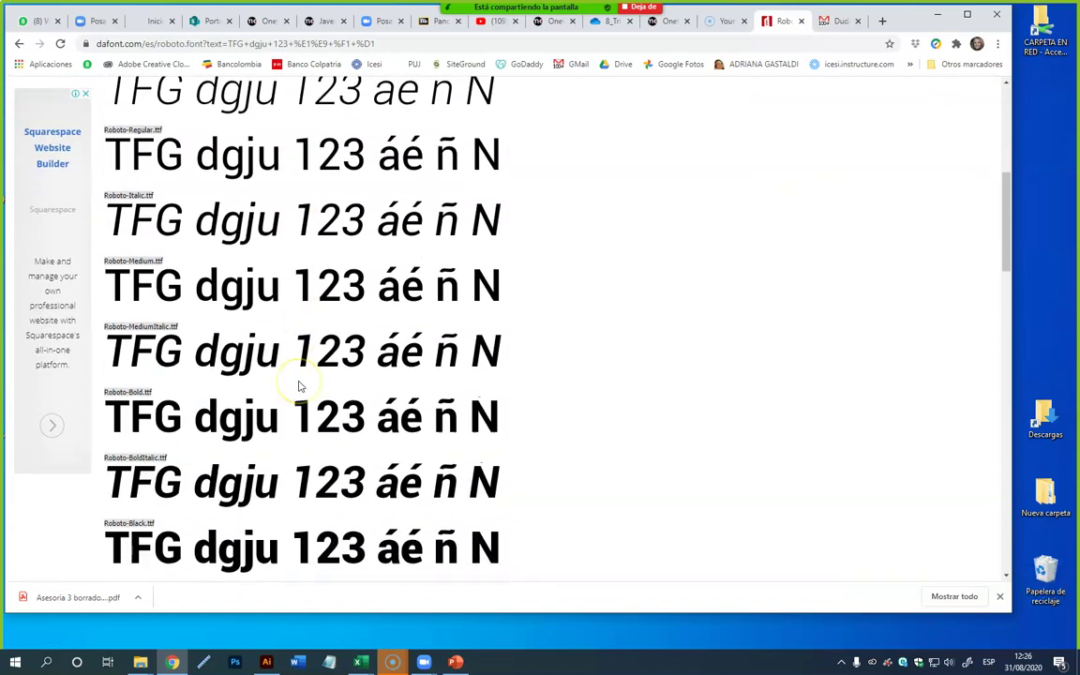
pyautogui.scroll(-3, 300, 385)
pyautogui.scroll(-2, 300, 385)
pyautogui.scroll(2, 297, 387)
pyautogui.scroll(2, 298, 385)
pyautogui.scroll(3, 297, 385)
pyautogui.scroll(2, 297, 385)
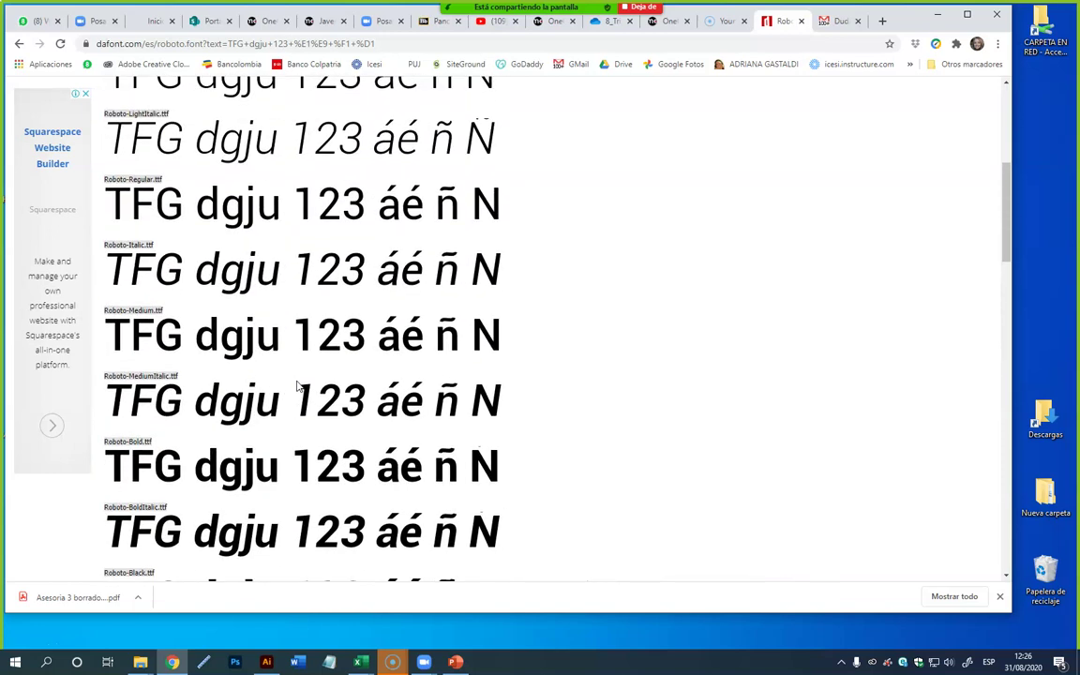
pyautogui.scroll(1, 298, 370)
pyautogui.scroll(5, 296, 352)
pyautogui.scroll(-5, 283, 295)
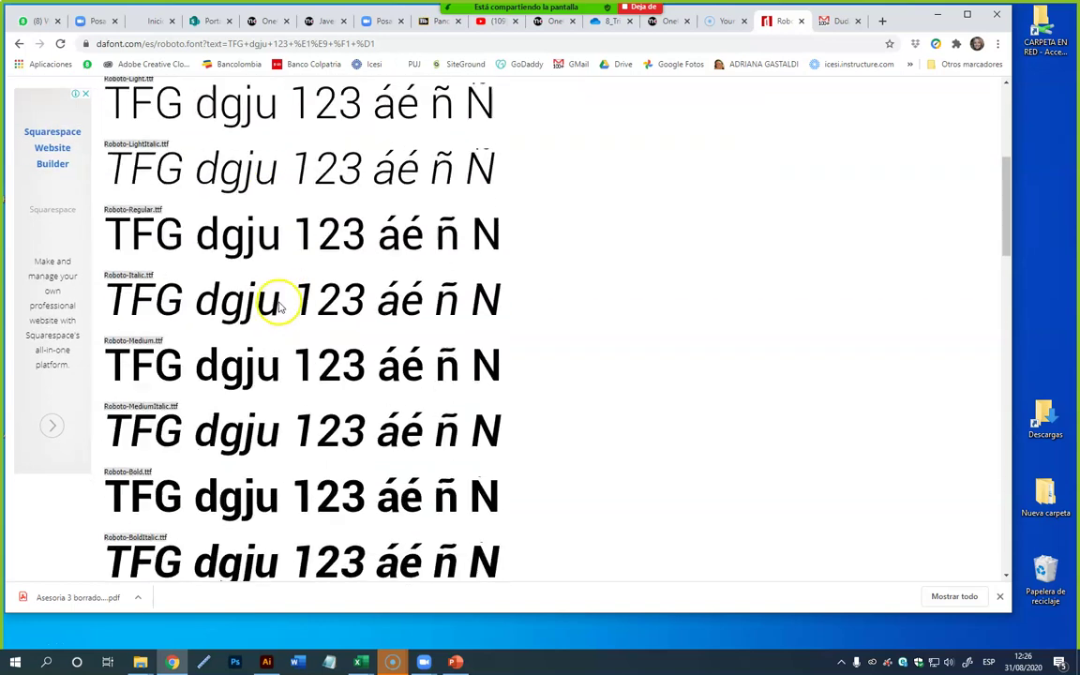
pyautogui.scroll(-1, 282, 301)
pyautogui.scroll(-5, 279, 314)
pyautogui.scroll(-2, 275, 317)
pyautogui.scroll(-2, 275, 318)
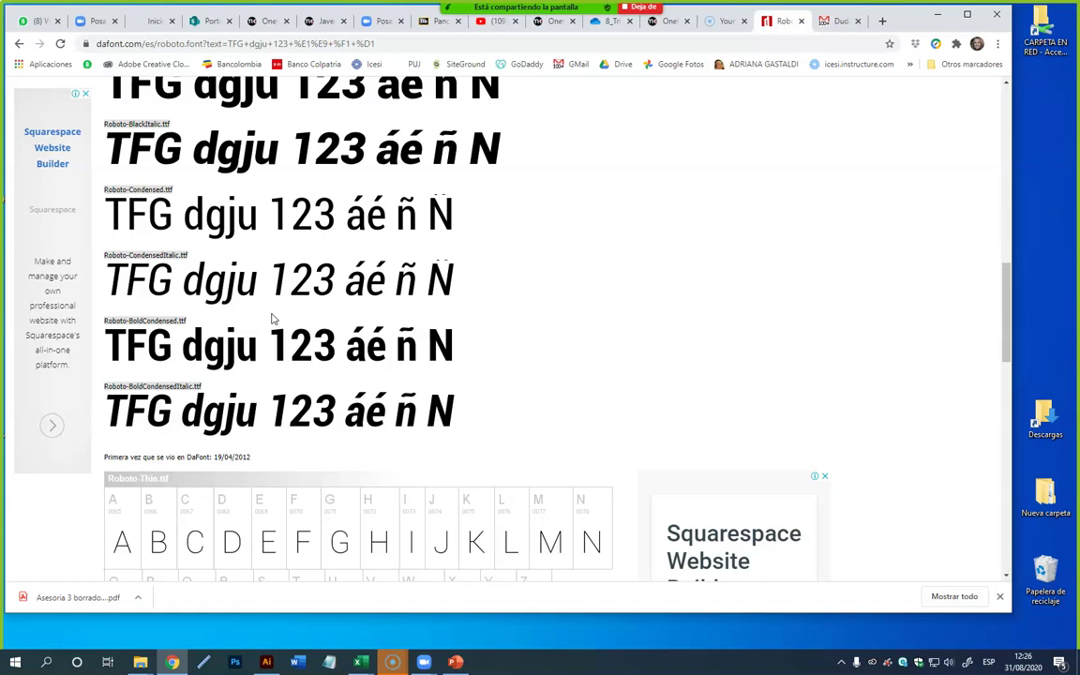
pyautogui.scroll(5, 272, 319)
pyautogui.scroll(5, 272, 320)
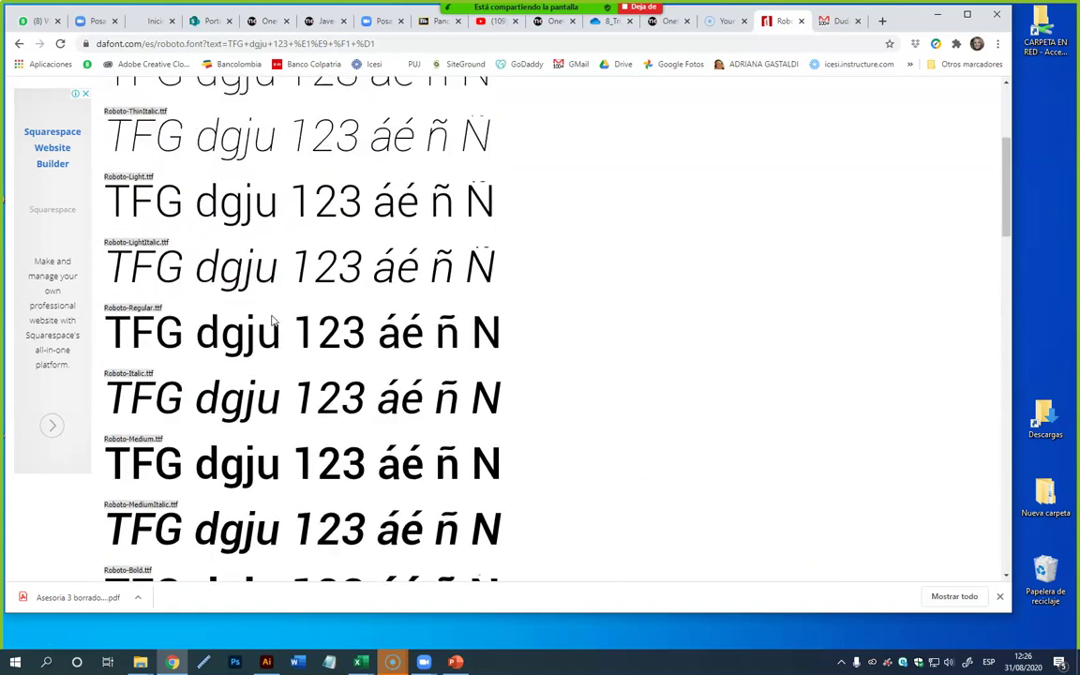
pyautogui.scroll(6, 273, 321)
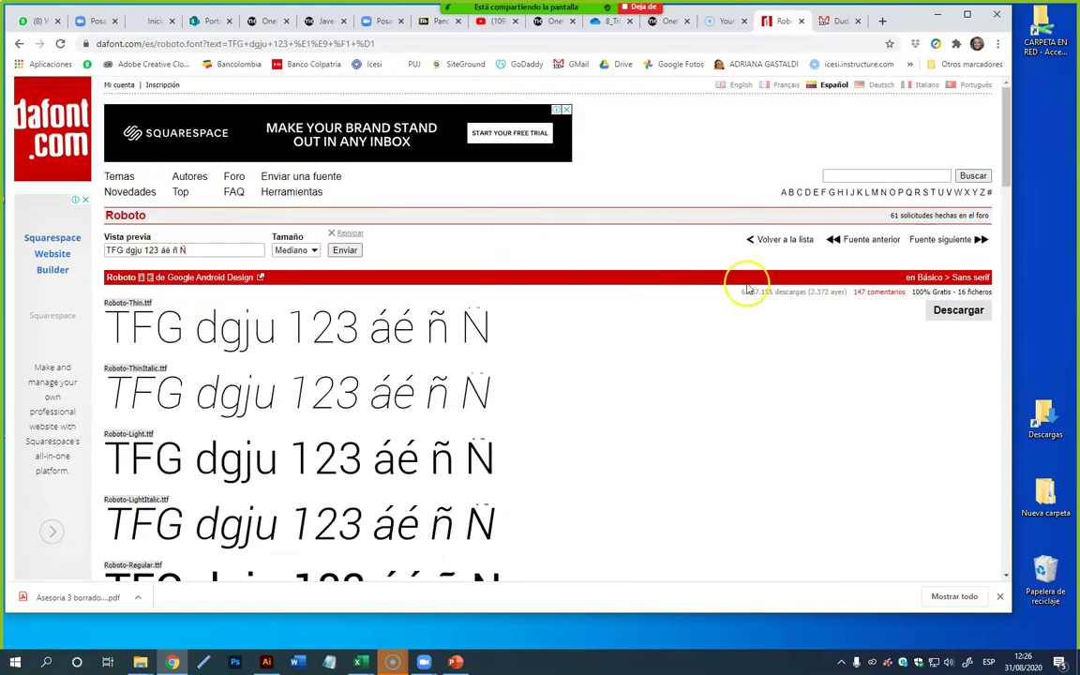
pyautogui.click(19, 43)
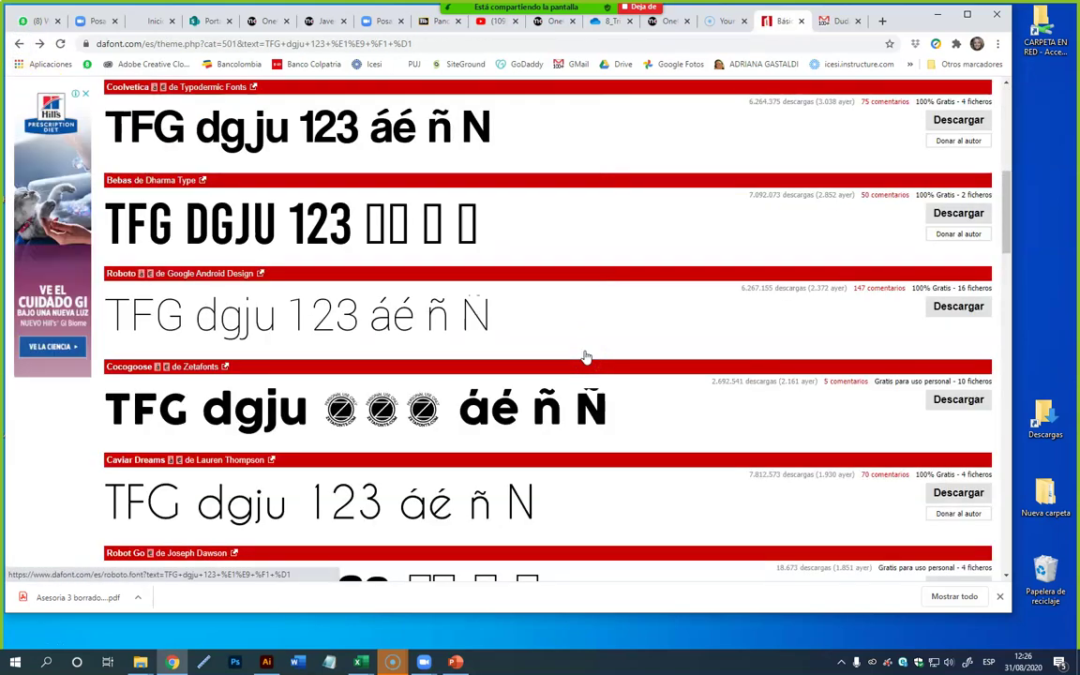
pyautogui.scroll(3, 585, 356)
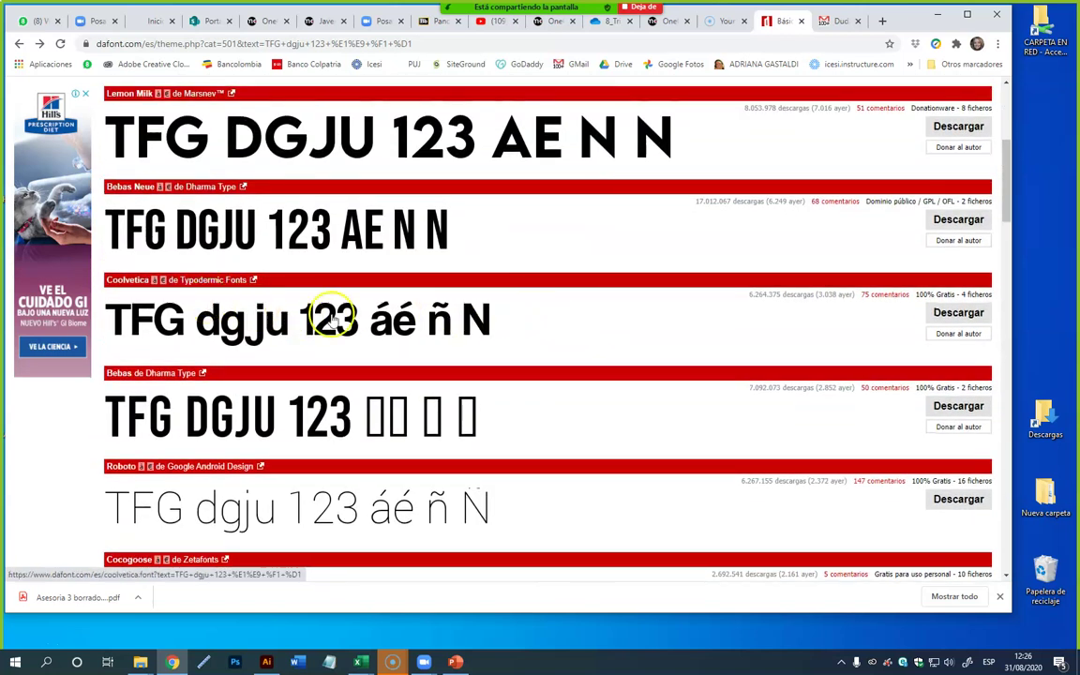
# - Check the Coolvetica font page, then download coolvetica.zip from the Sans serif list
pyautogui.click(399, 322)
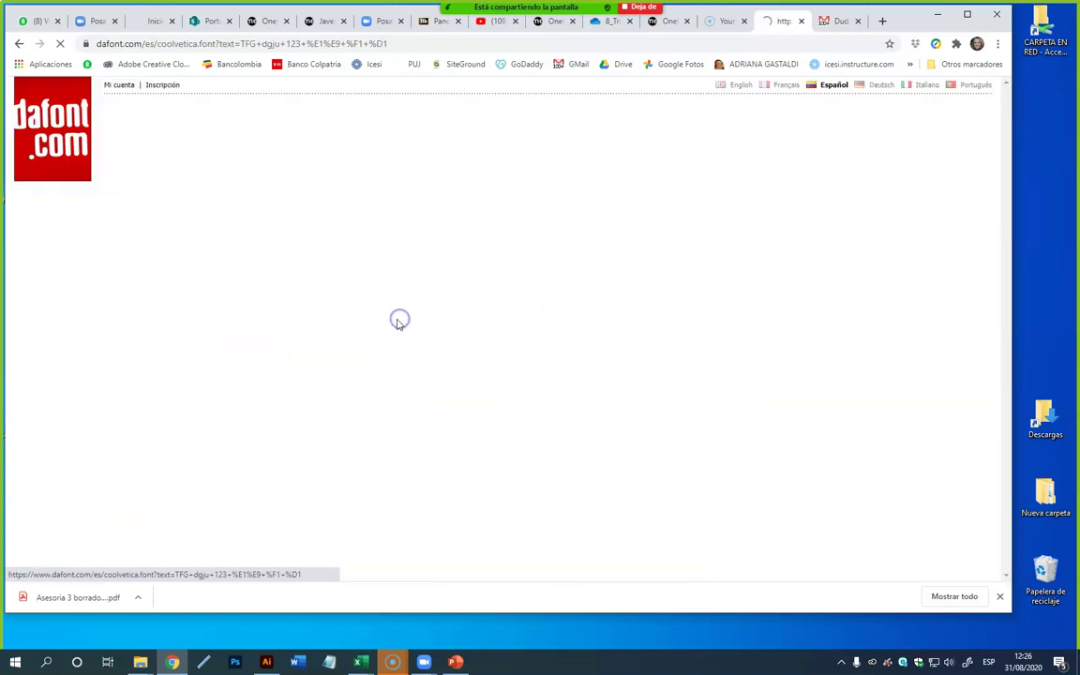
pyautogui.scroll(-1, 428, 439)
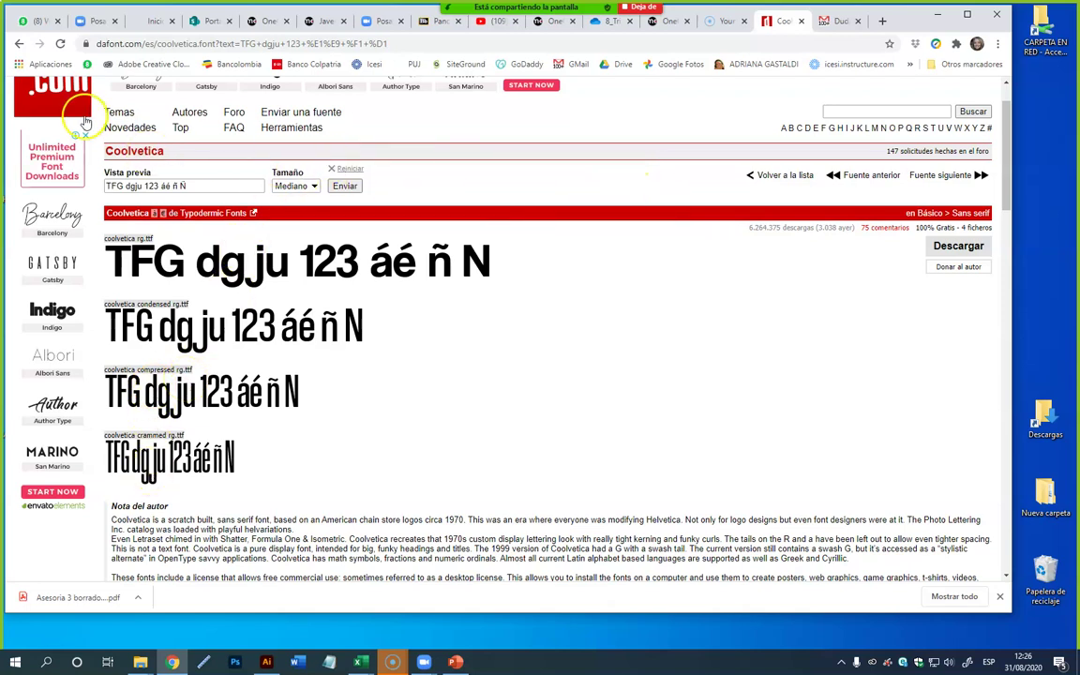
pyautogui.click(19, 43)
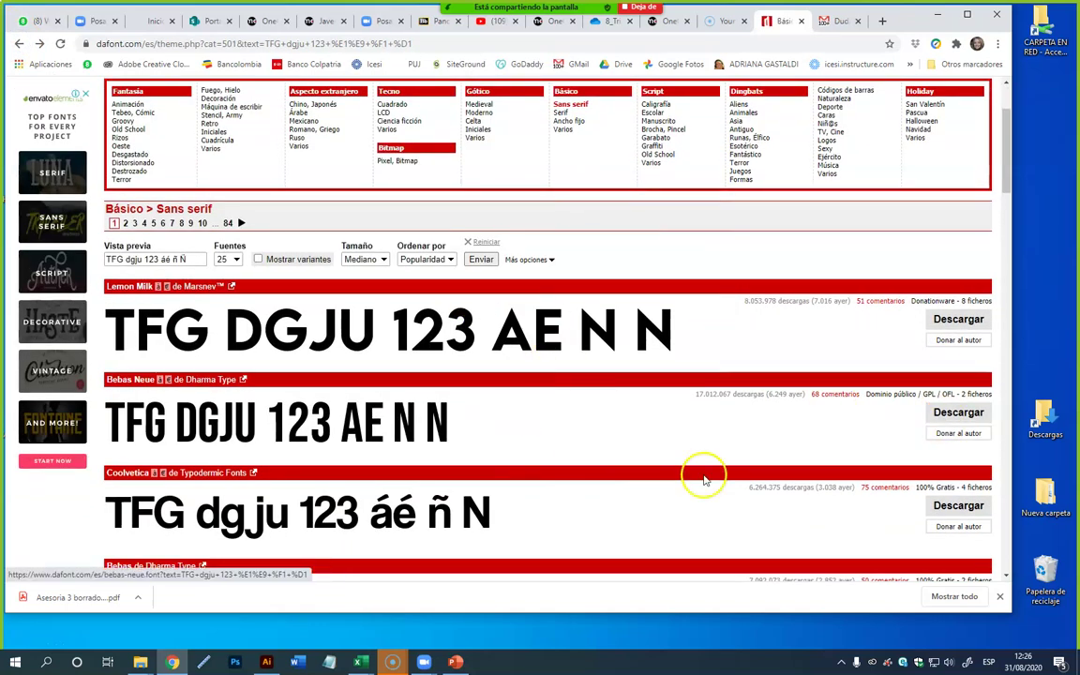
pyautogui.scroll(-1, 253, 457)
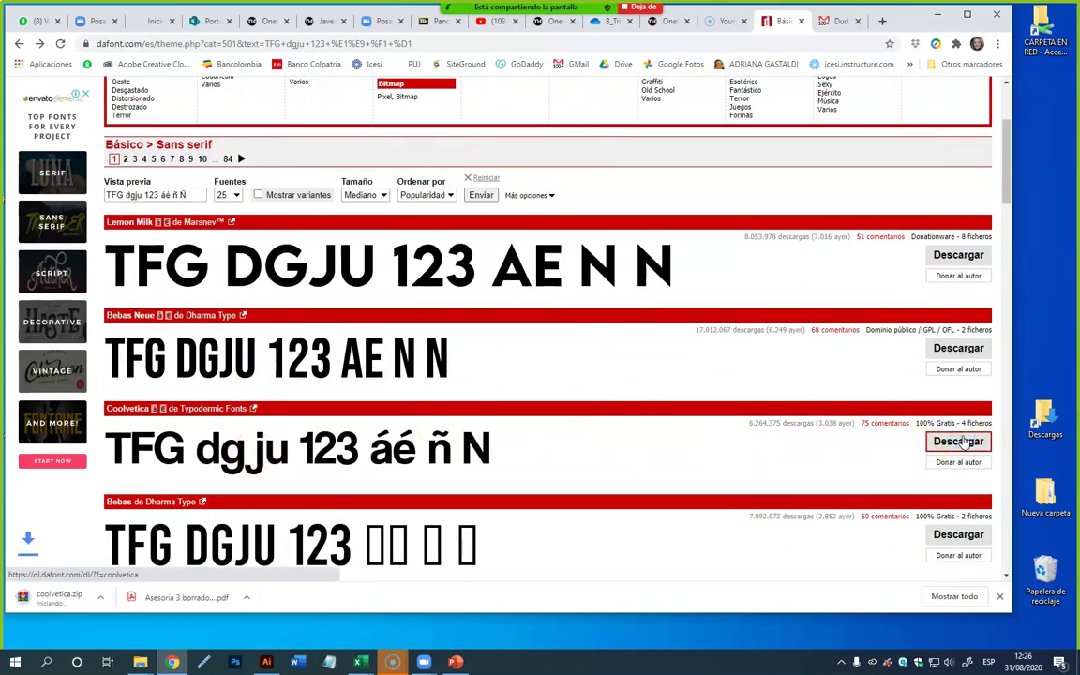
# - Open coolvetica.zip and install the Coolvetica Compressed and Condensed fonts
pyautogui.click(80, 603)
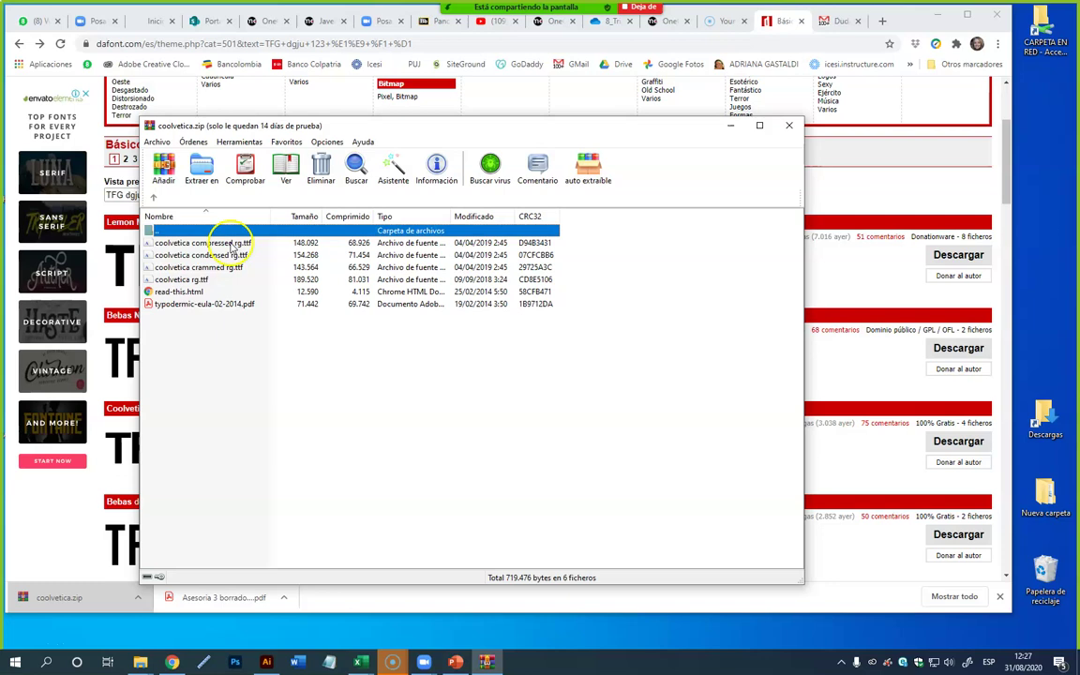
pyautogui.doubleClick(223, 243)
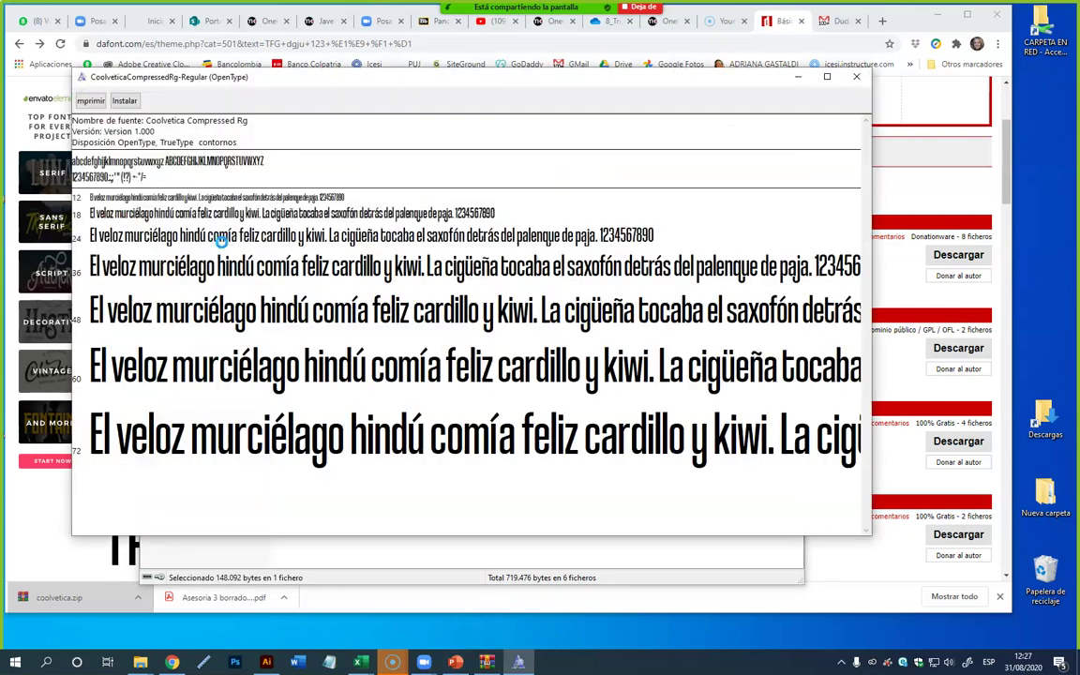
pyautogui.click(123, 102)
pyautogui.click(856, 76)
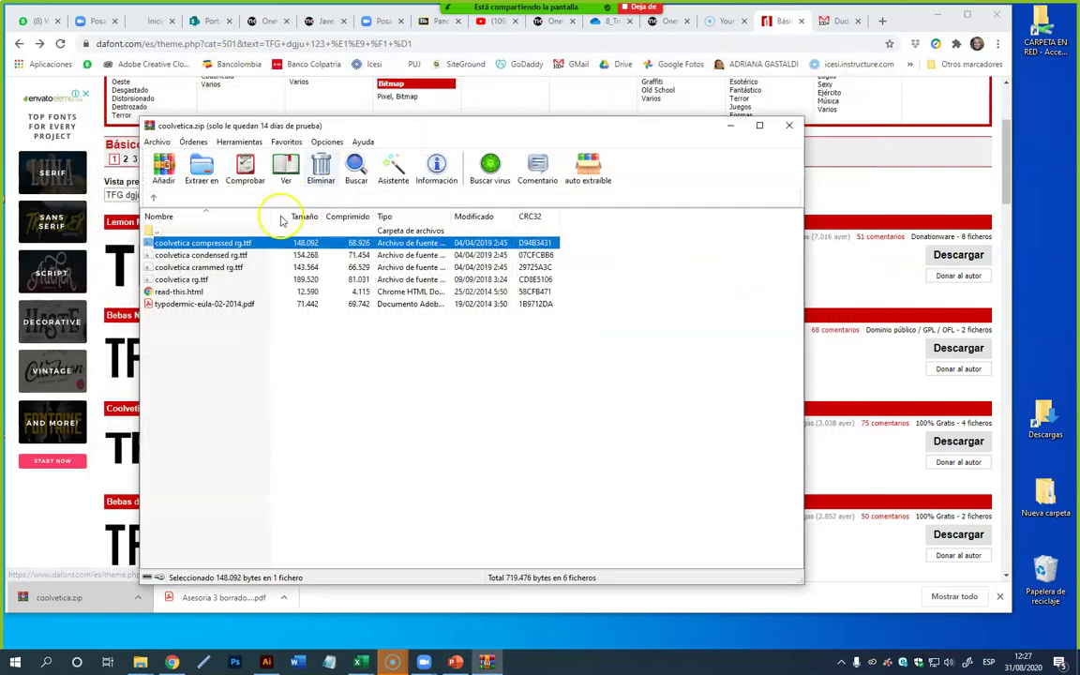
pyautogui.doubleClick(192, 255)
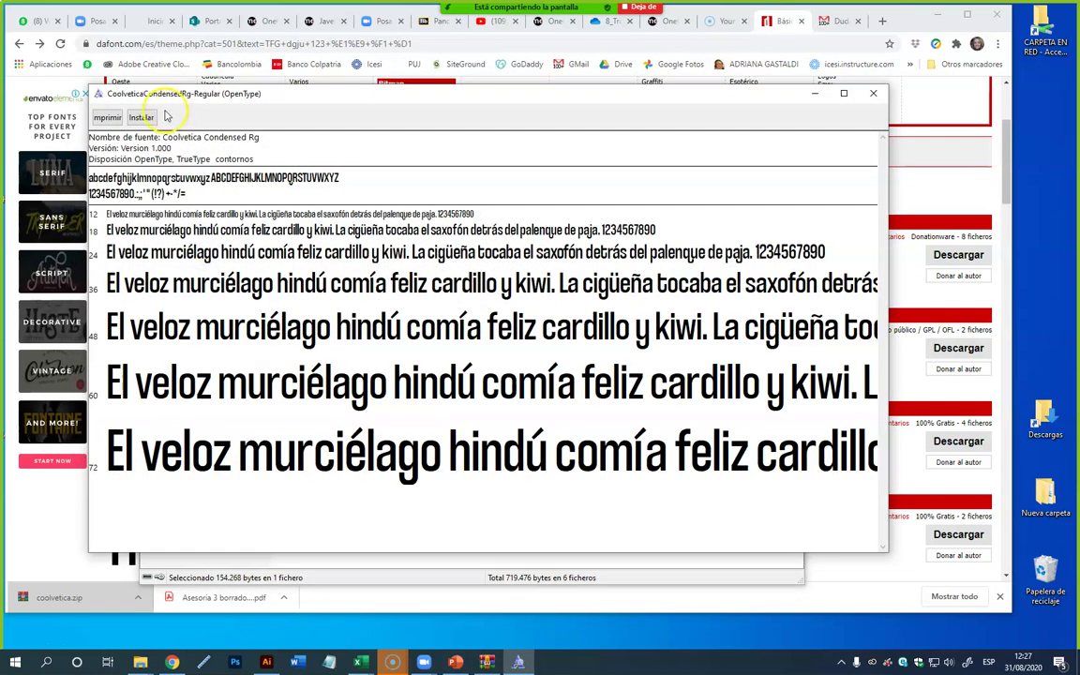
pyautogui.click(143, 117)
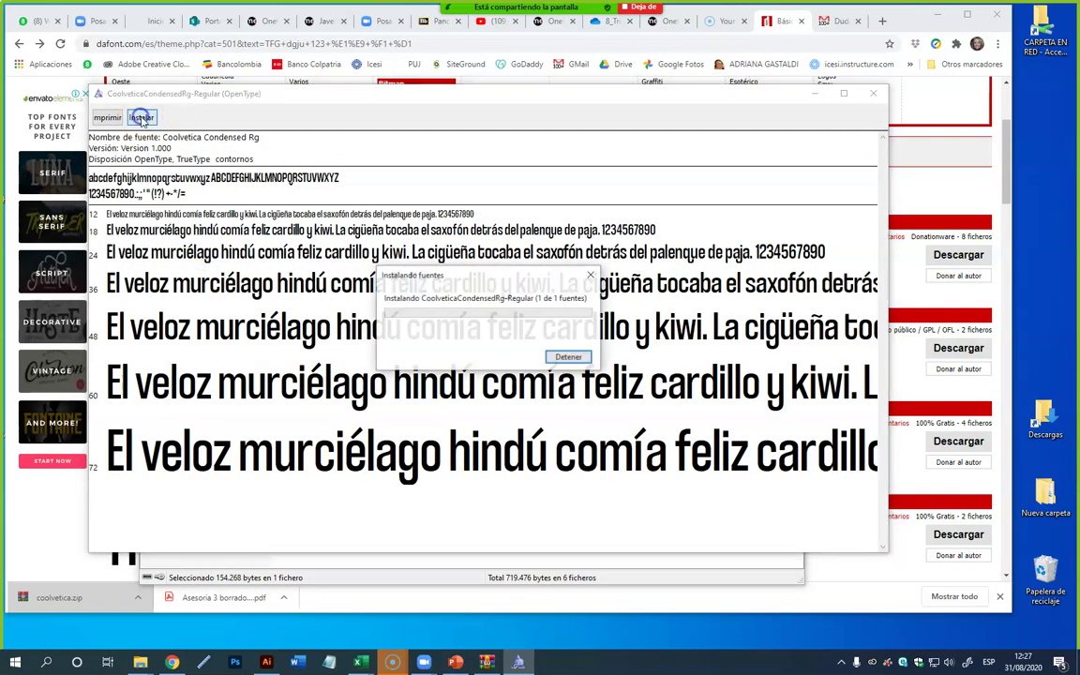
pyautogui.click(873, 94)
# - Install the Coolvetica Crammed and regular fonts, then close WinRAR
pyautogui.doubleClick(197, 268)
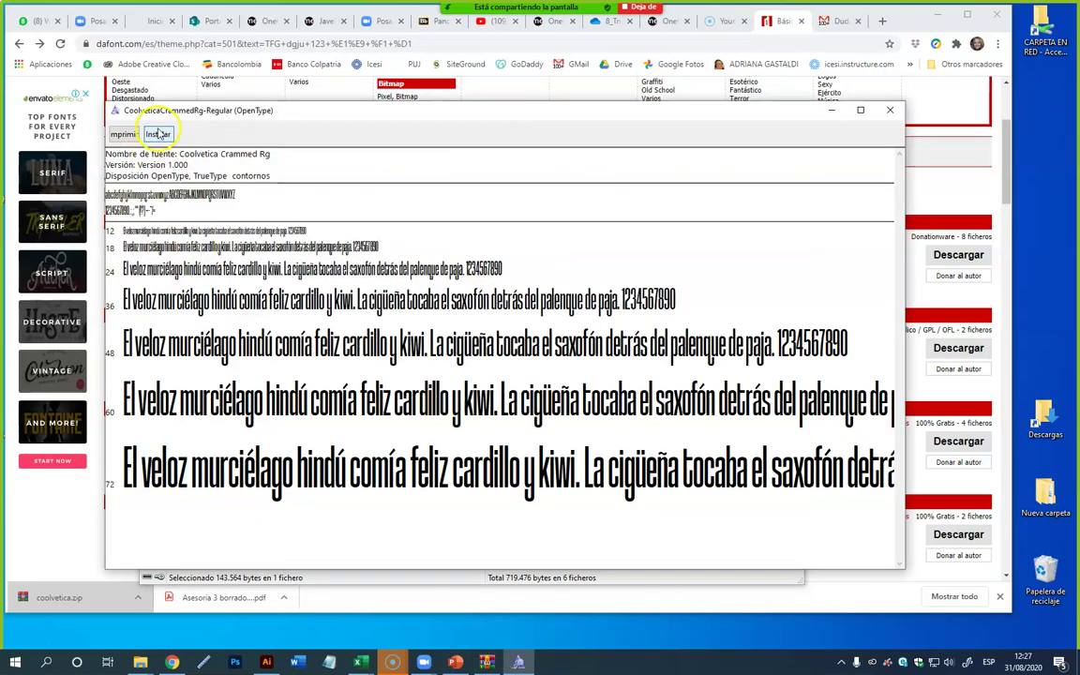
pyautogui.click(158, 134)
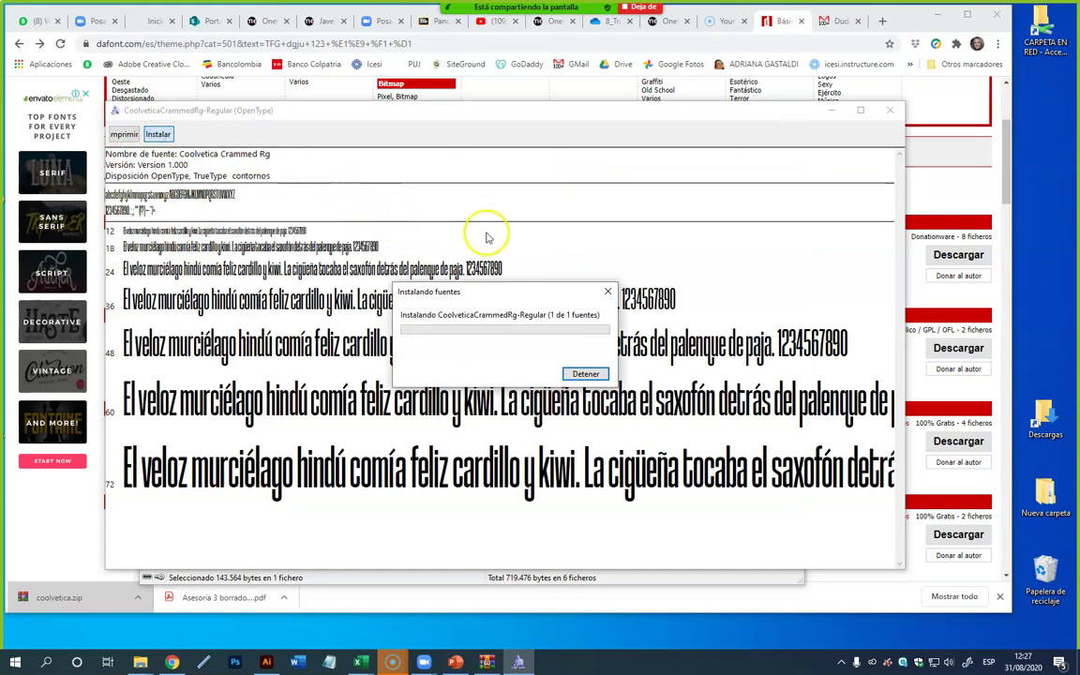
pyautogui.click(890, 110)
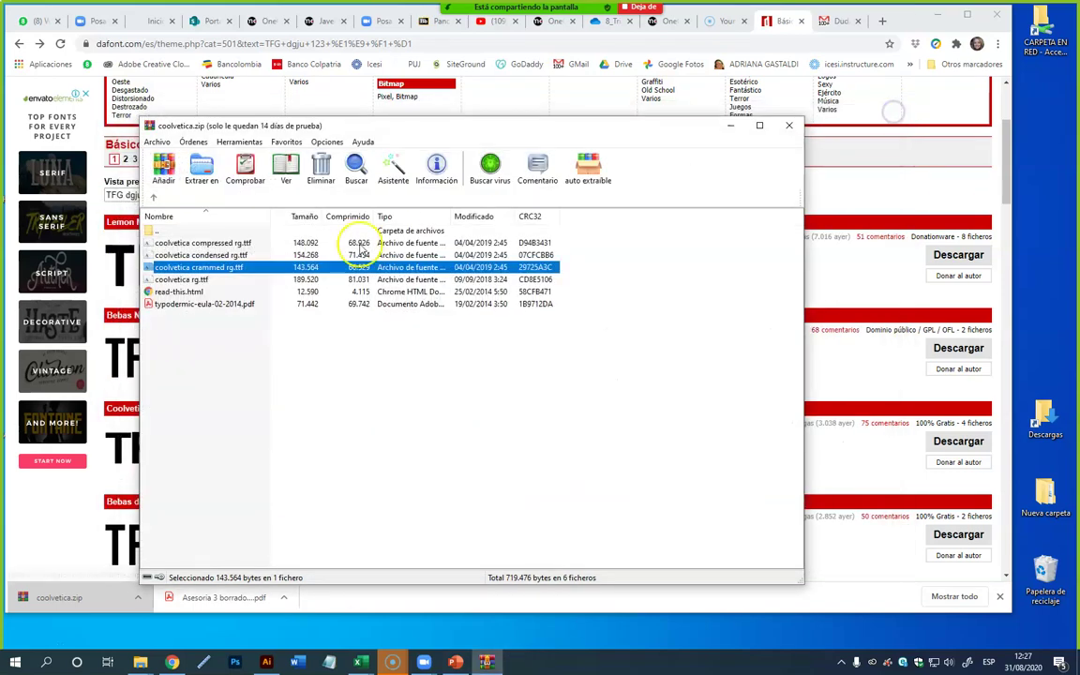
pyautogui.doubleClick(171, 280)
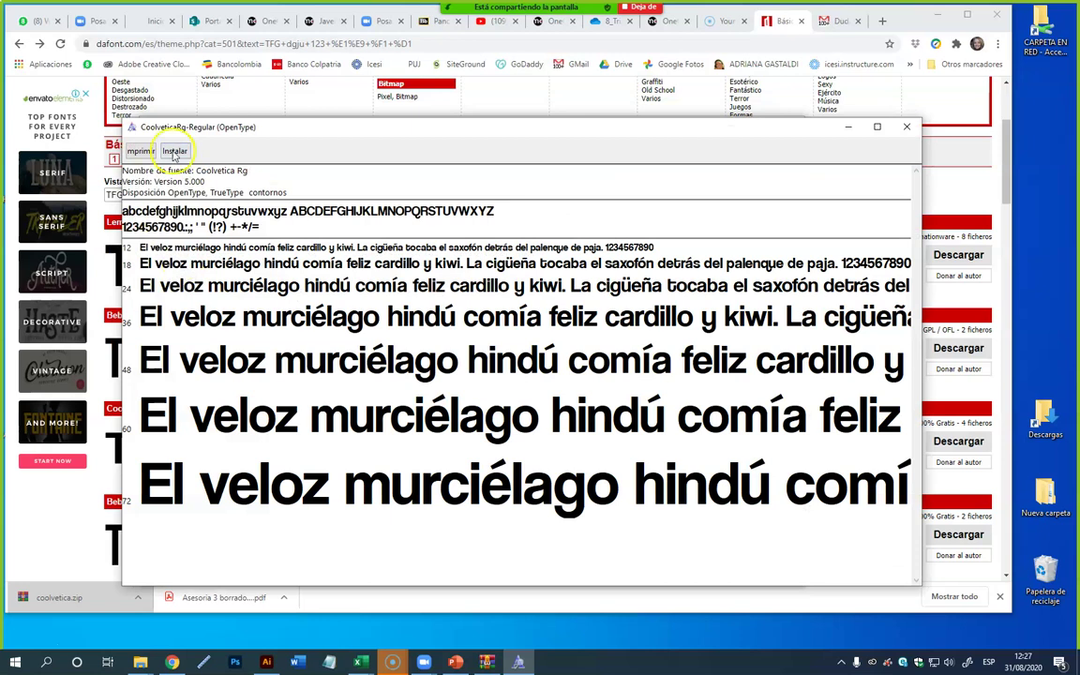
pyautogui.click(171, 153)
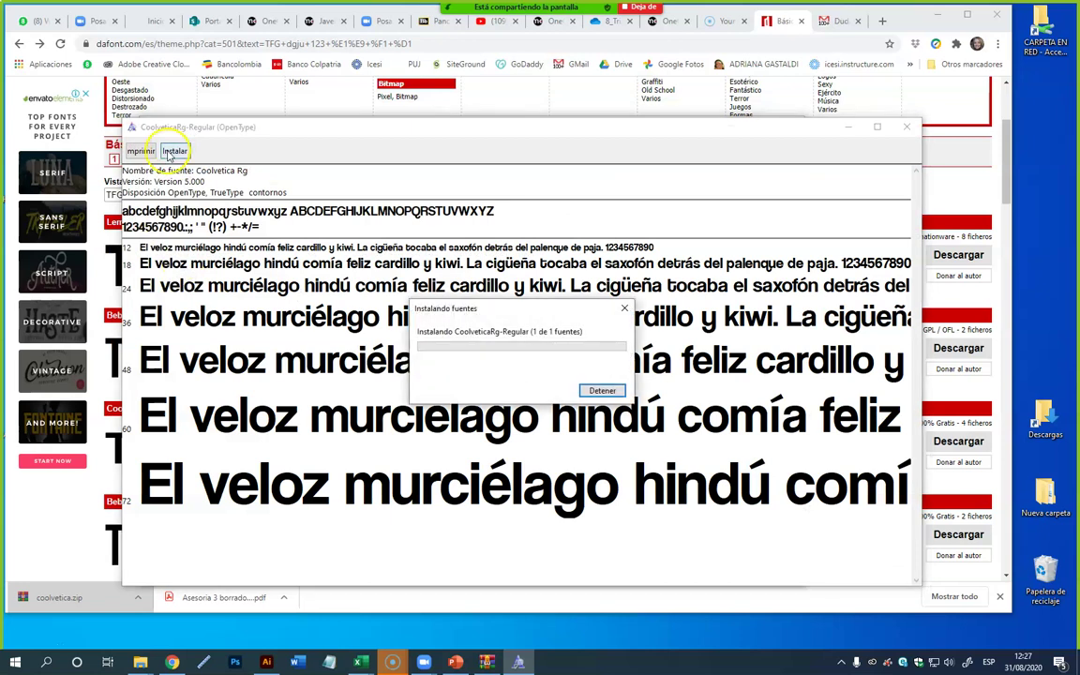
pyautogui.click(907, 127)
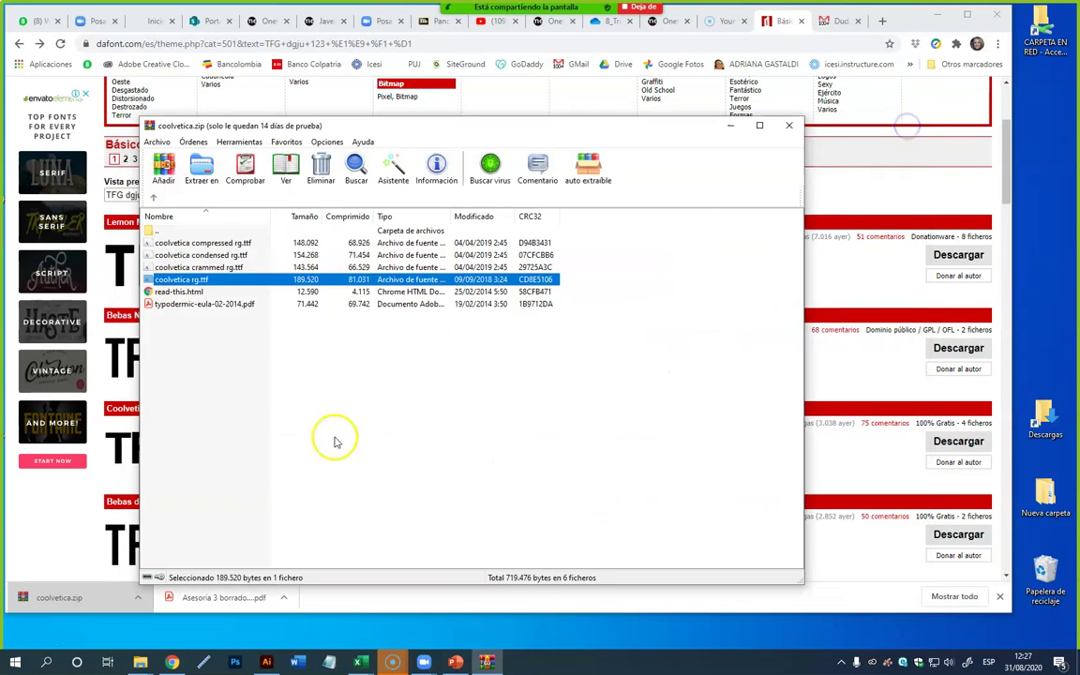
pyautogui.click(788, 126)
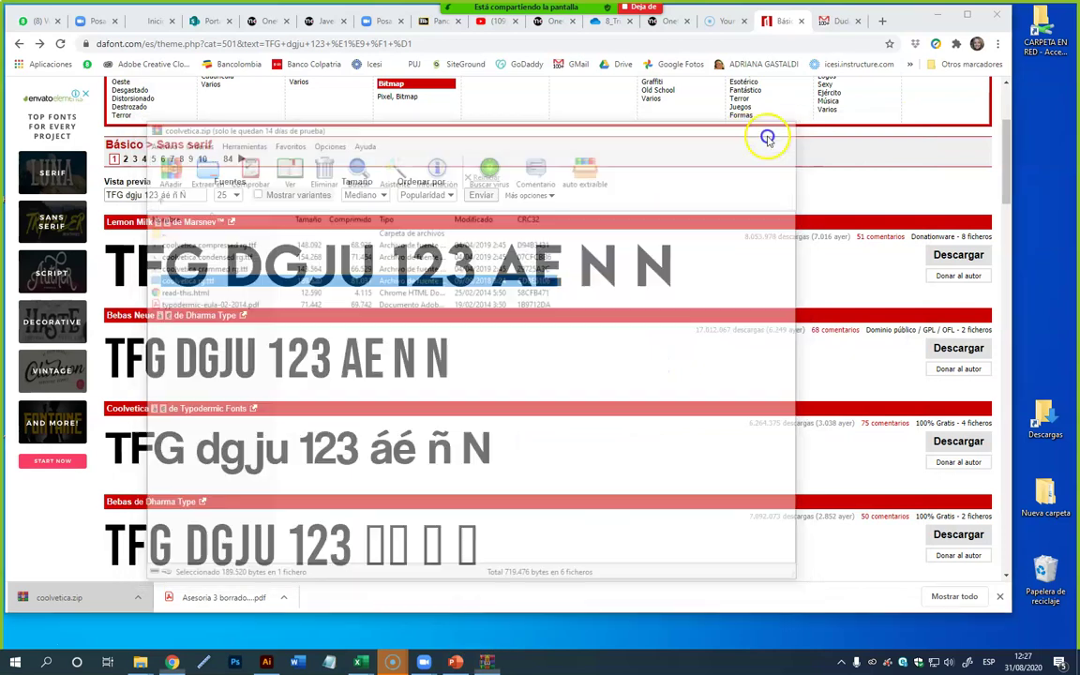
# - Delete the colour palette screenshot from the Illustrator artboard
pyautogui.click(262, 654)
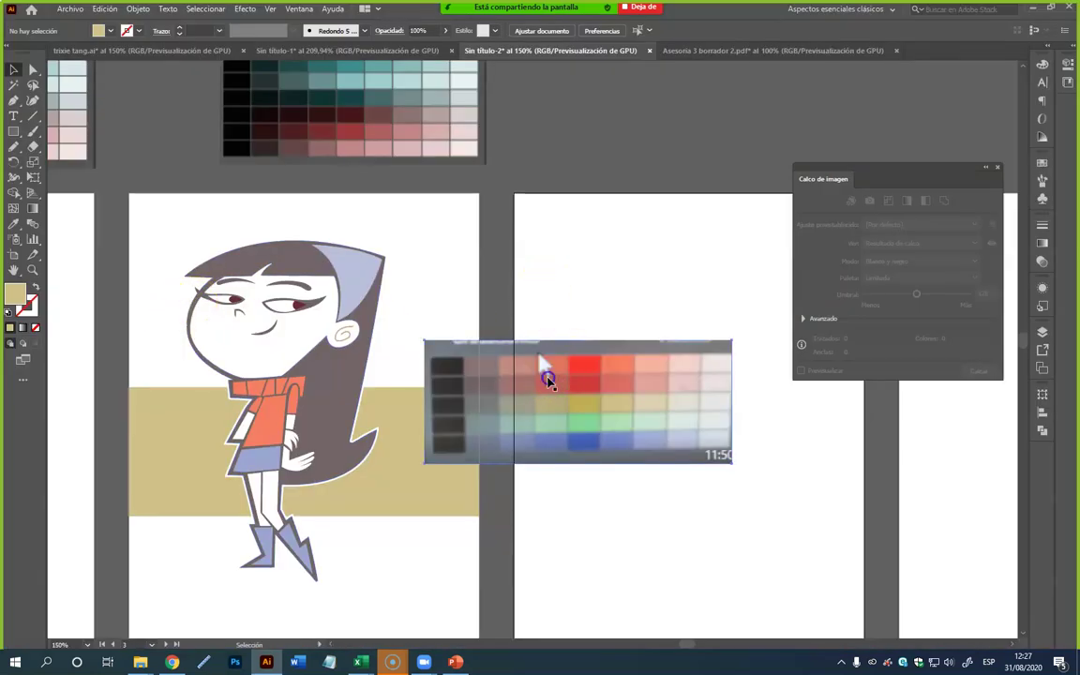
pyautogui.click(548, 376)
pyautogui.press('Delete')
# - Add the text 'TÍTULO' on the empty artboard and enlarge it considerably
pyautogui.click(14, 116)
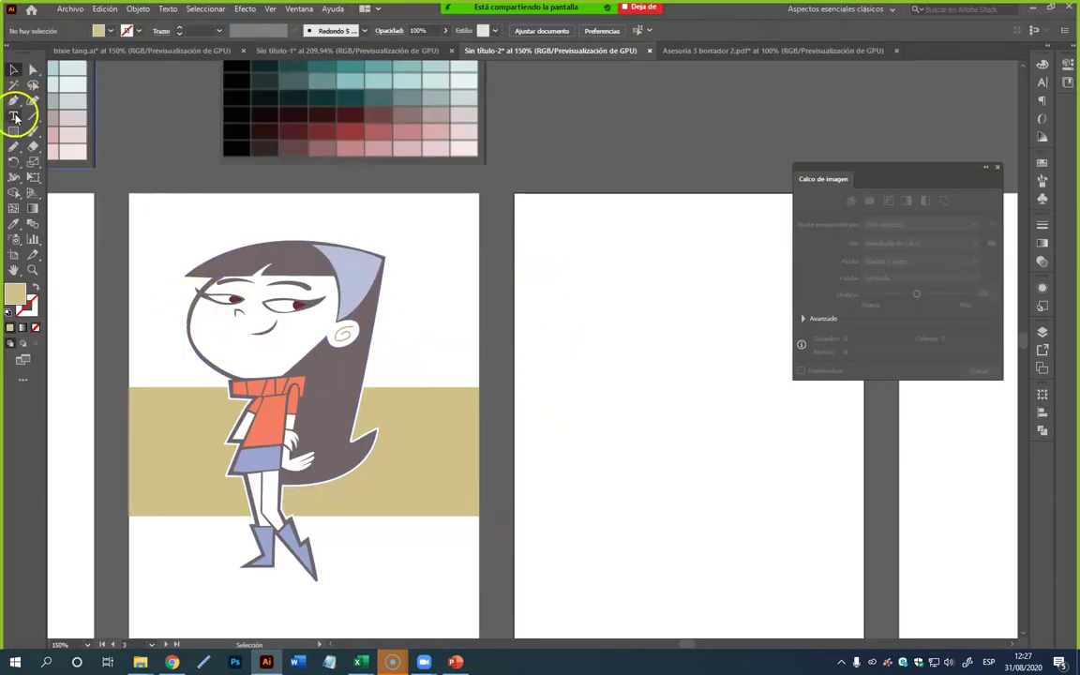
pyautogui.click(571, 301)
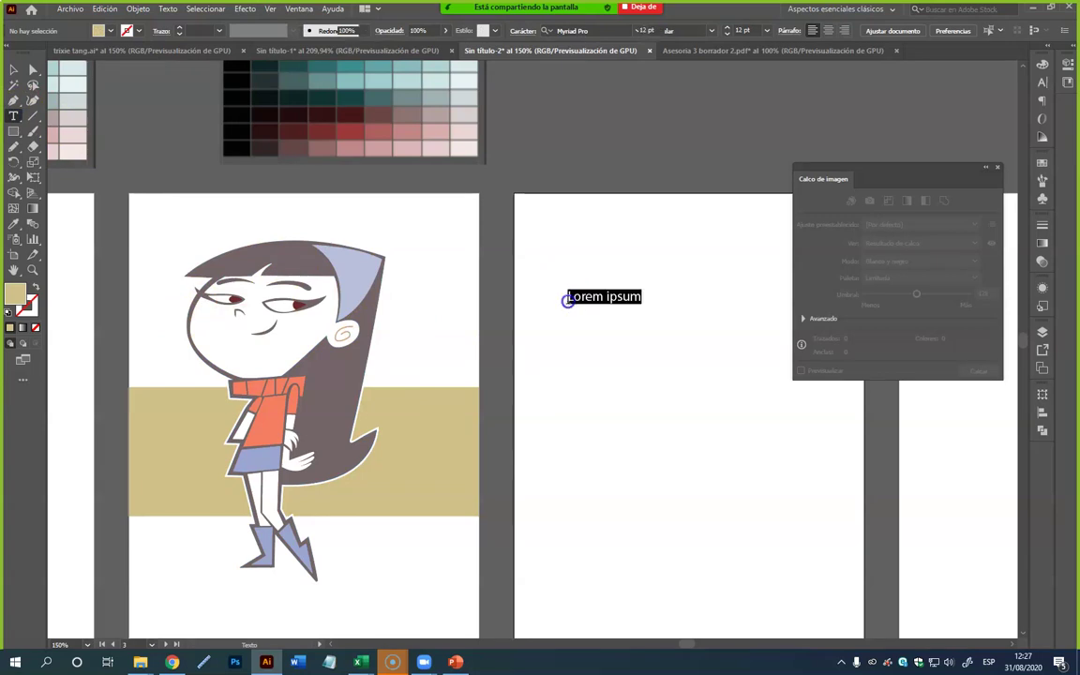
pyautogui.write('TÍTULO')
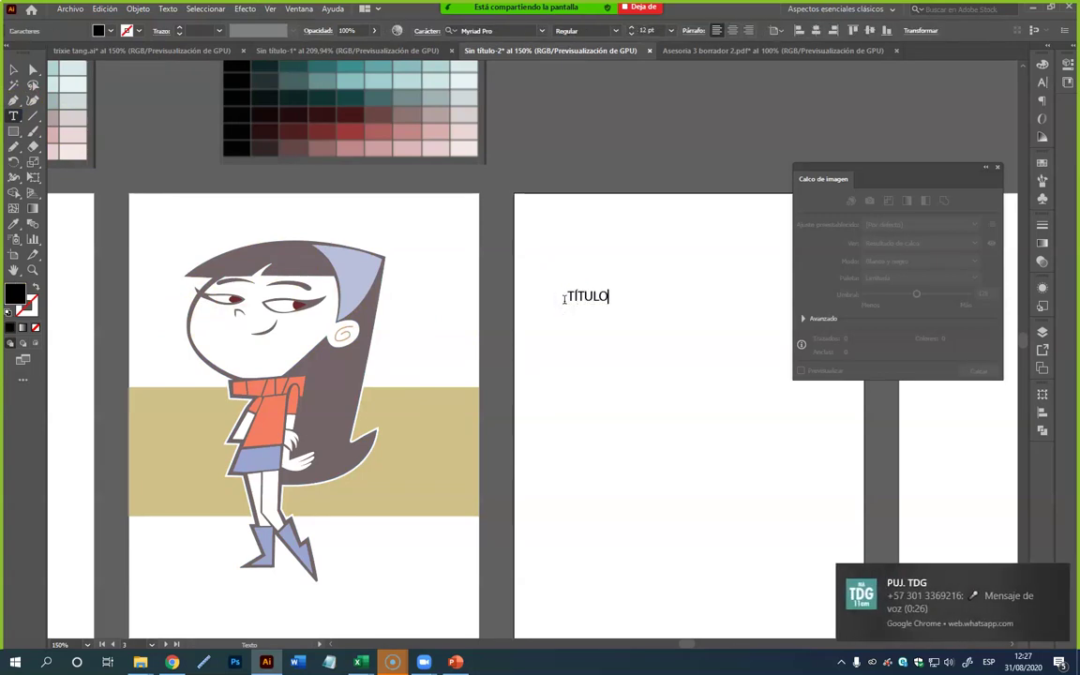
pyautogui.click(14, 70)
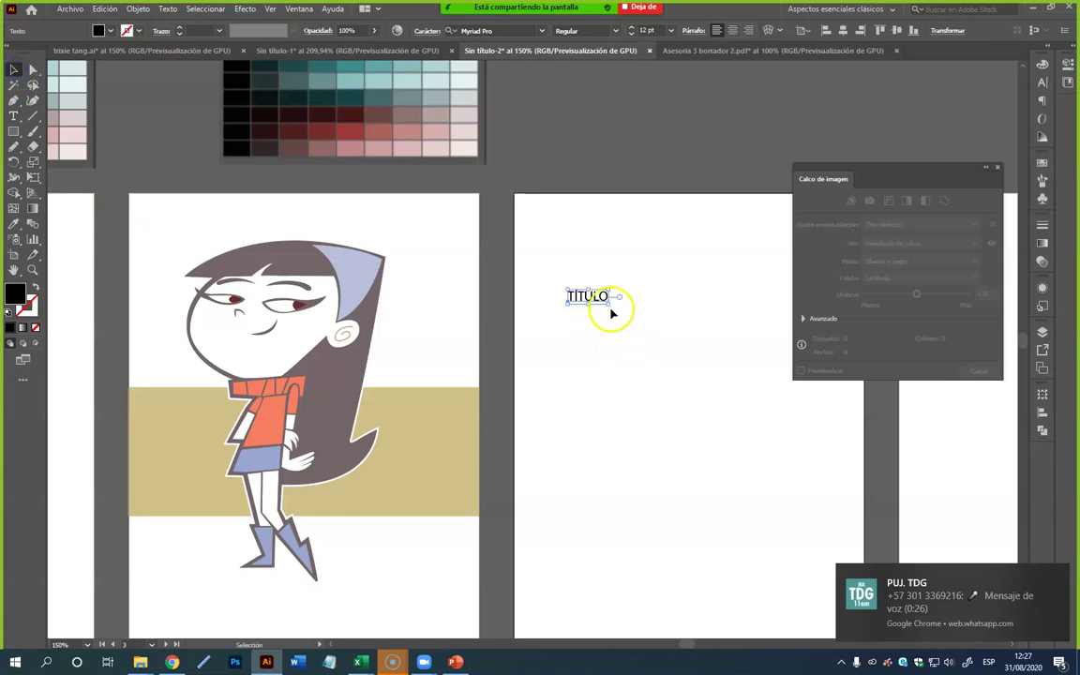
pyautogui.moveTo(611, 307); pyautogui.dragTo(788, 410)
pyautogui.hscroll(5, 620, 384)
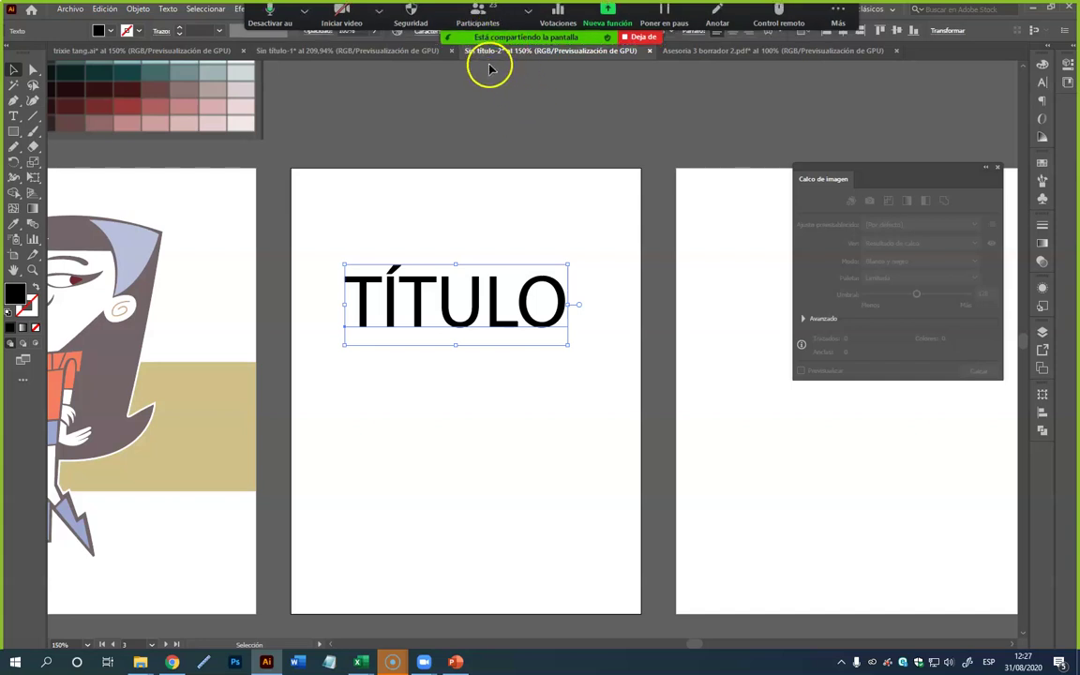
# - Set the heading's font to CoolveticaRg-Regular
pyautogui.click(482, 30)
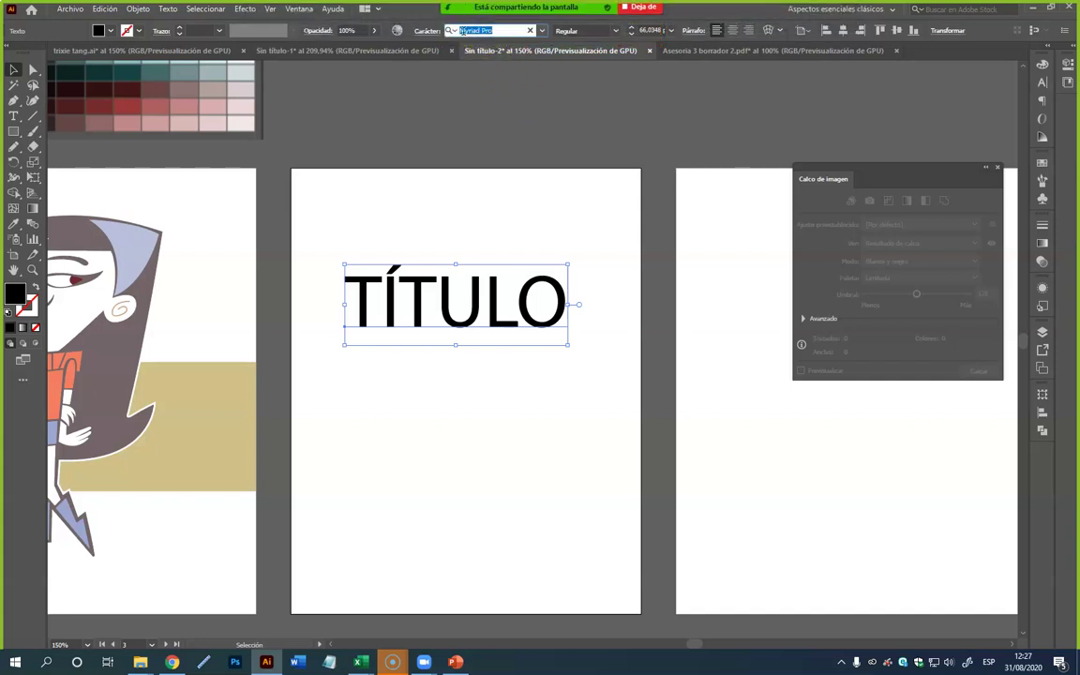
pyautogui.write('colm')
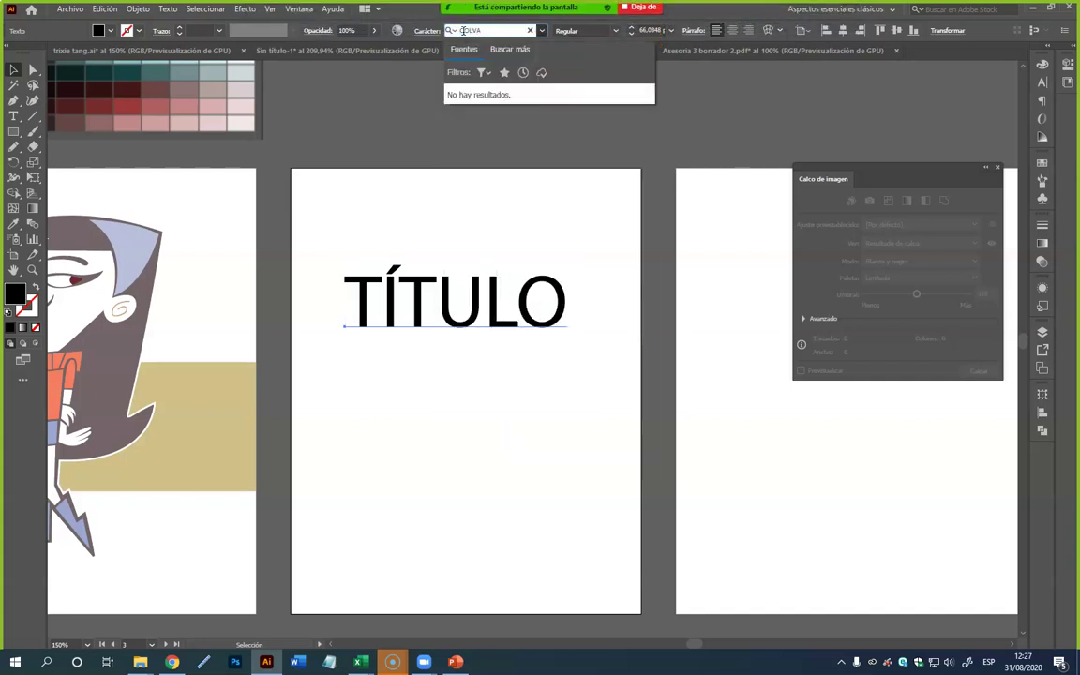
pyautogui.click(486, 42)
pyautogui.press('BackSpace')
pyautogui.press('BackSpace')
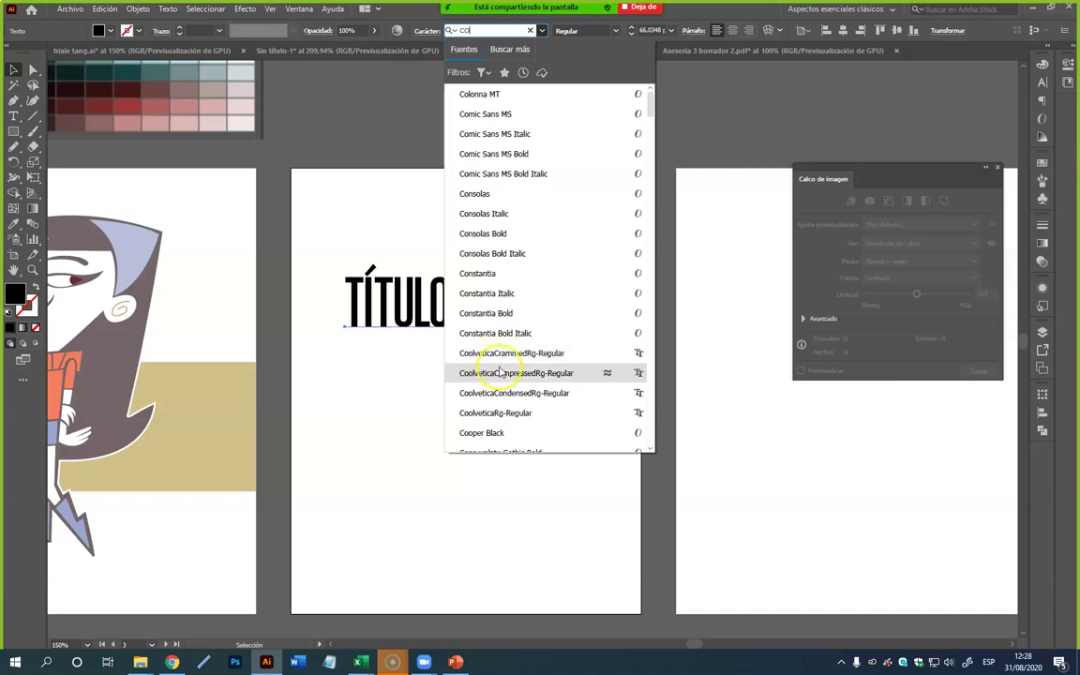
pyautogui.click(497, 418)
# - Move the TÍTULO heading higher up the page
pyautogui.moveTo(469, 312); pyautogui.dragTo(473, 261)
pyautogui.click(491, 342)
pyautogui.click(415, 276)
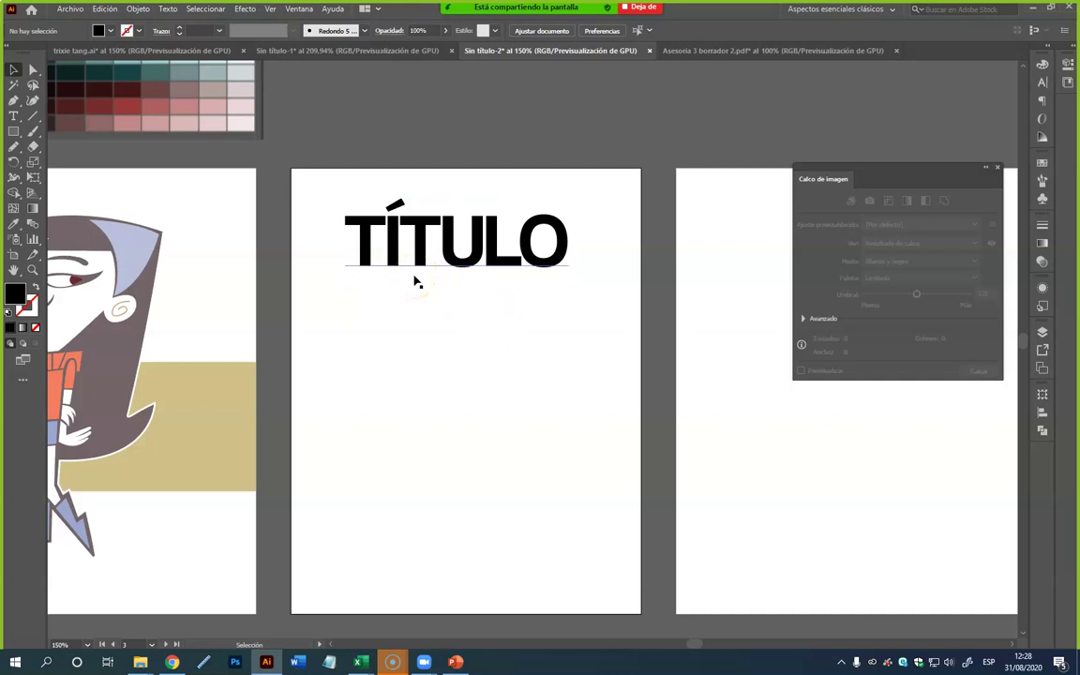
pyautogui.click(419, 262)
# - Shift TÍTULO slightly right, undoing a trial outline conversion to keep it as live text
pyautogui.moveTo(422, 267); pyautogui.dragTo(435, 262)
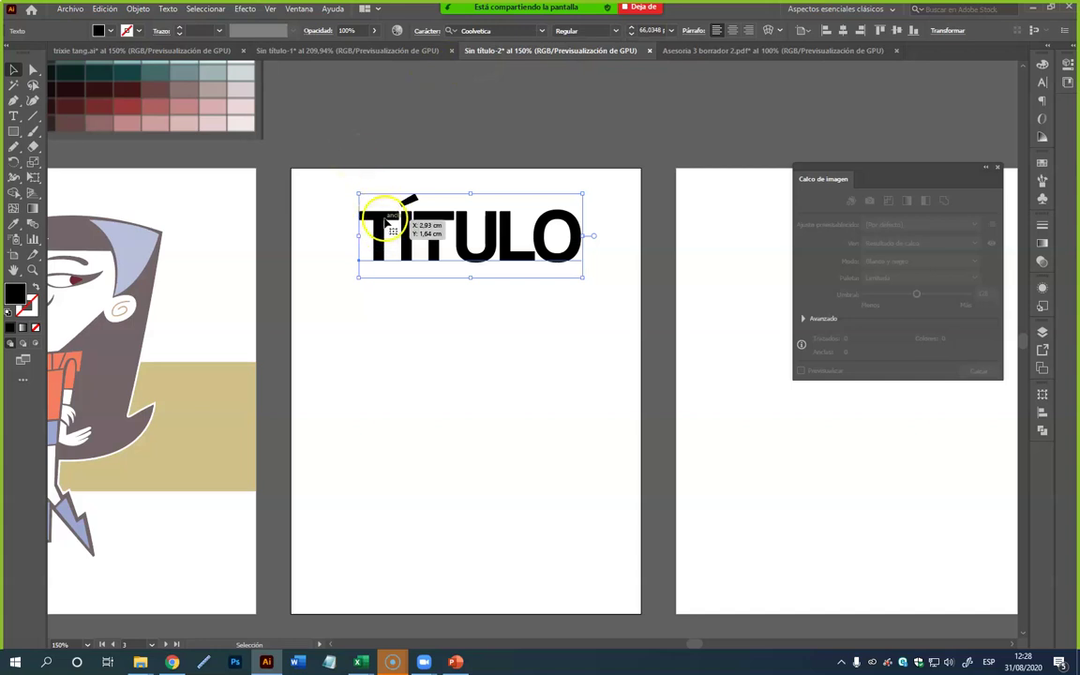
pyautogui.rightClick(385, 226)
pyautogui.click(439, 325)
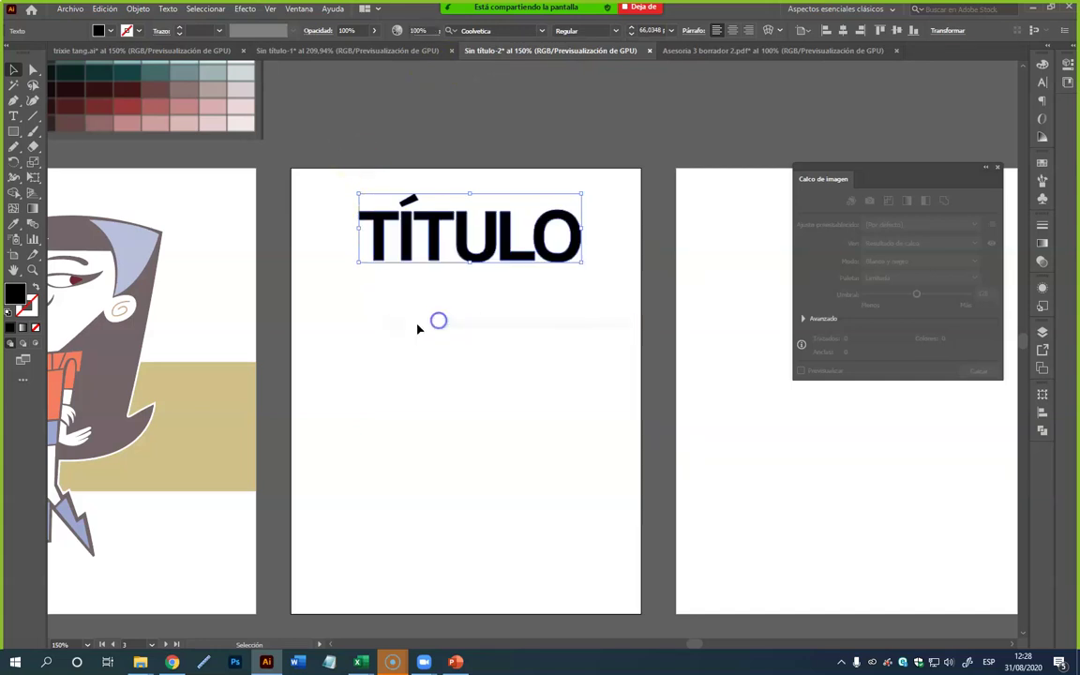
pyautogui.click(367, 327)
pyautogui.moveTo(380, 249)
pyautogui.mouseDown()
pyautogui.moveTo(367, 280)
pyautogui.moveTo(369, 251)
pyautogui.mouseUp()
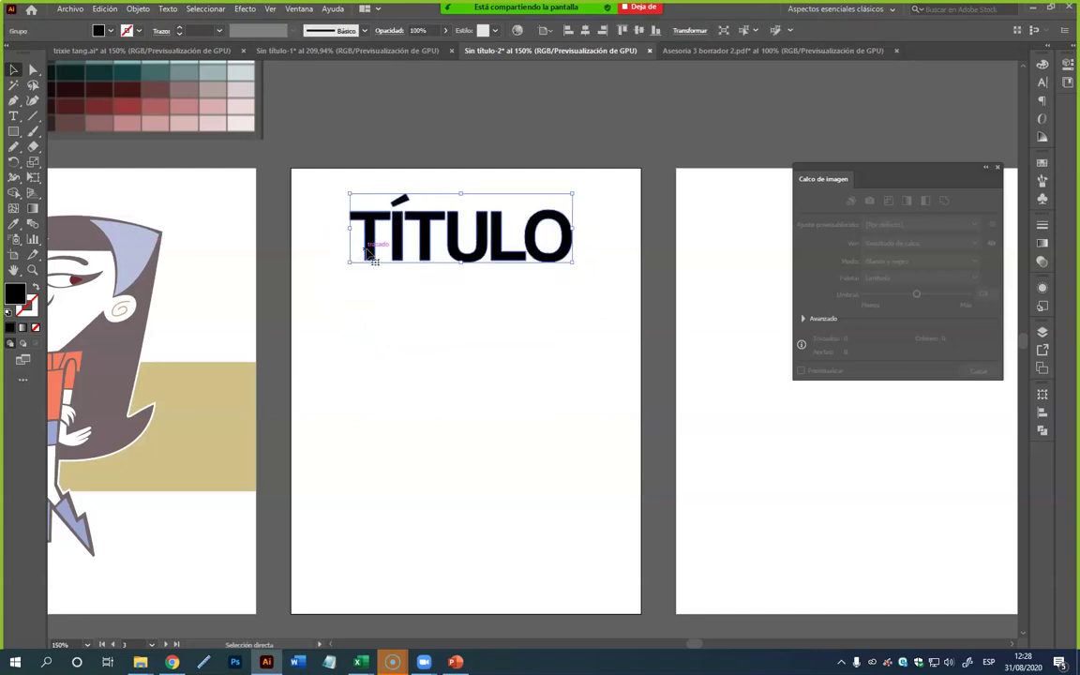
pyautogui.hotkey('ctrl', 'z')
pyautogui.hotkey('ctrl', 'z')
pyautogui.hotkey('ctrl', 'z')
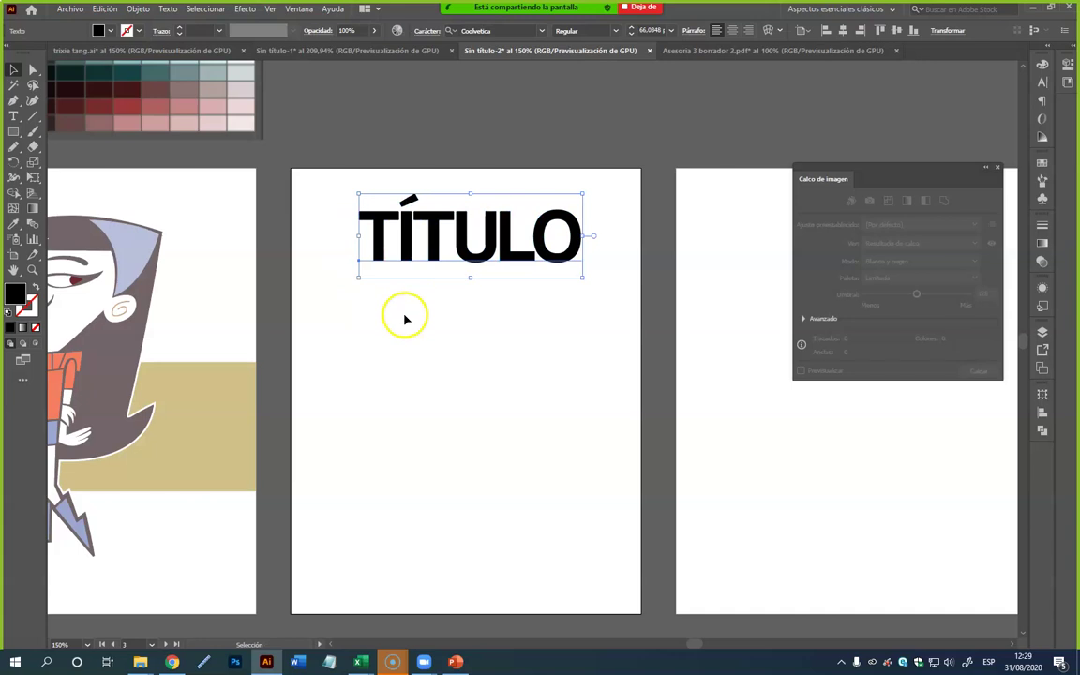
pyautogui.click(405, 319)
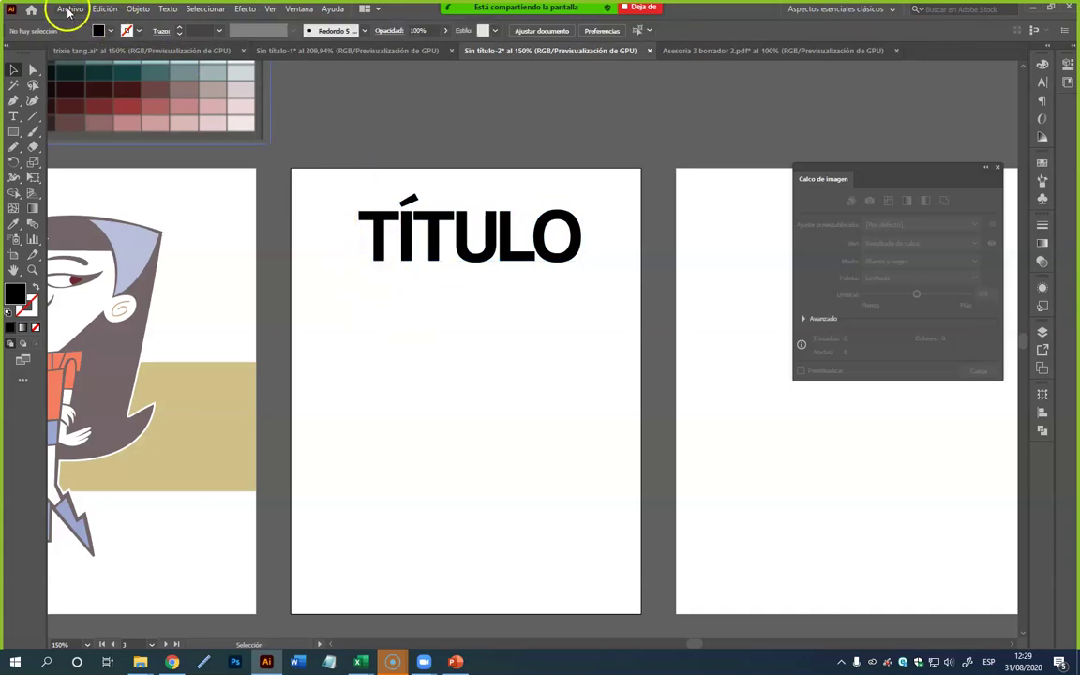
pyautogui.click(69, 12)
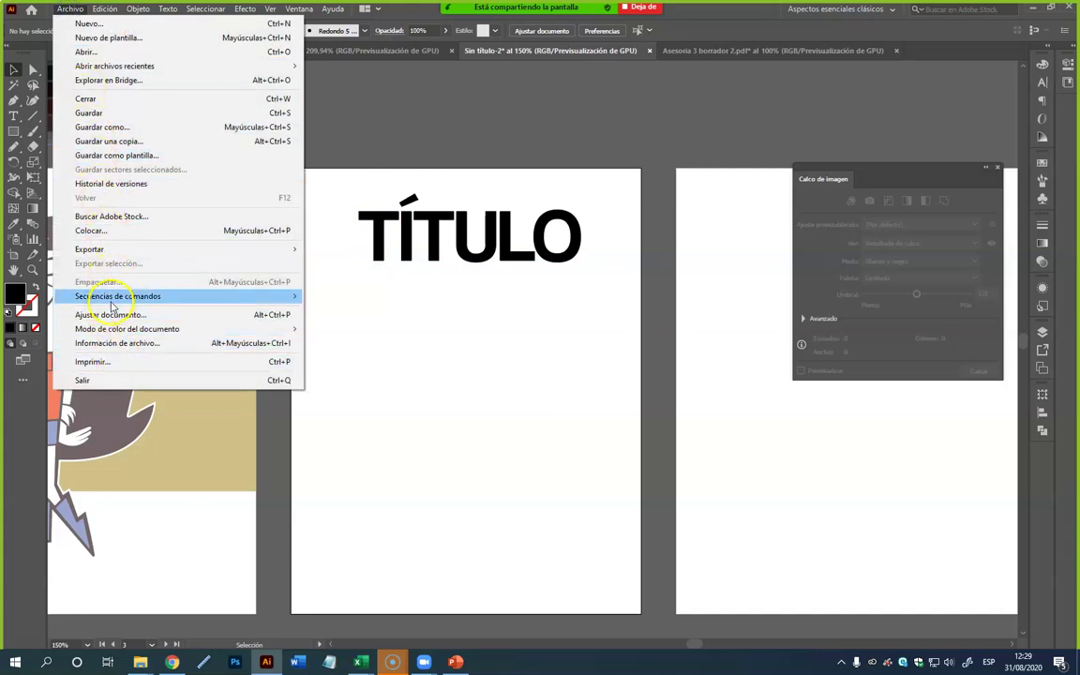
pyautogui.moveTo(91, 251)
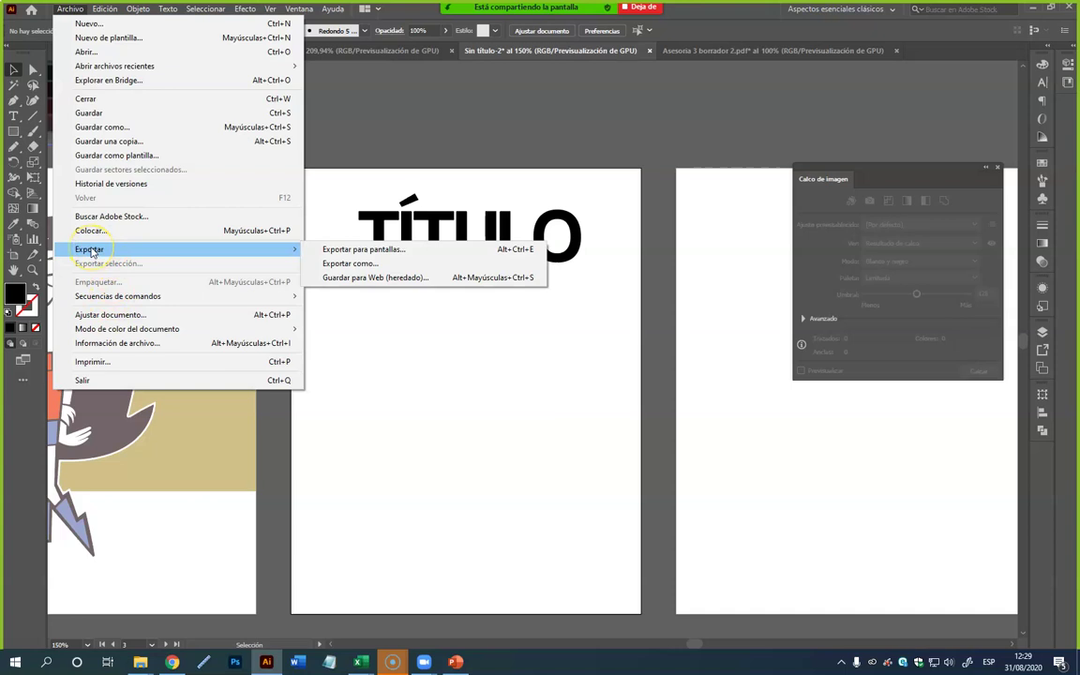
pyautogui.click(434, 337)
pyautogui.click(71, 9)
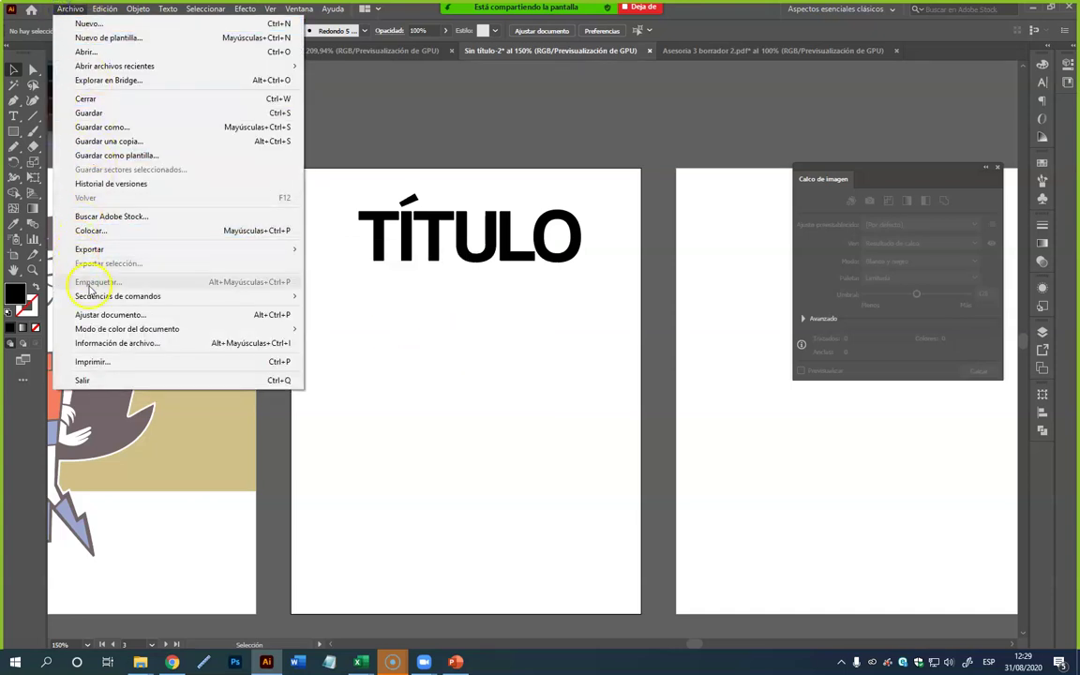
pyautogui.click(434, 356)
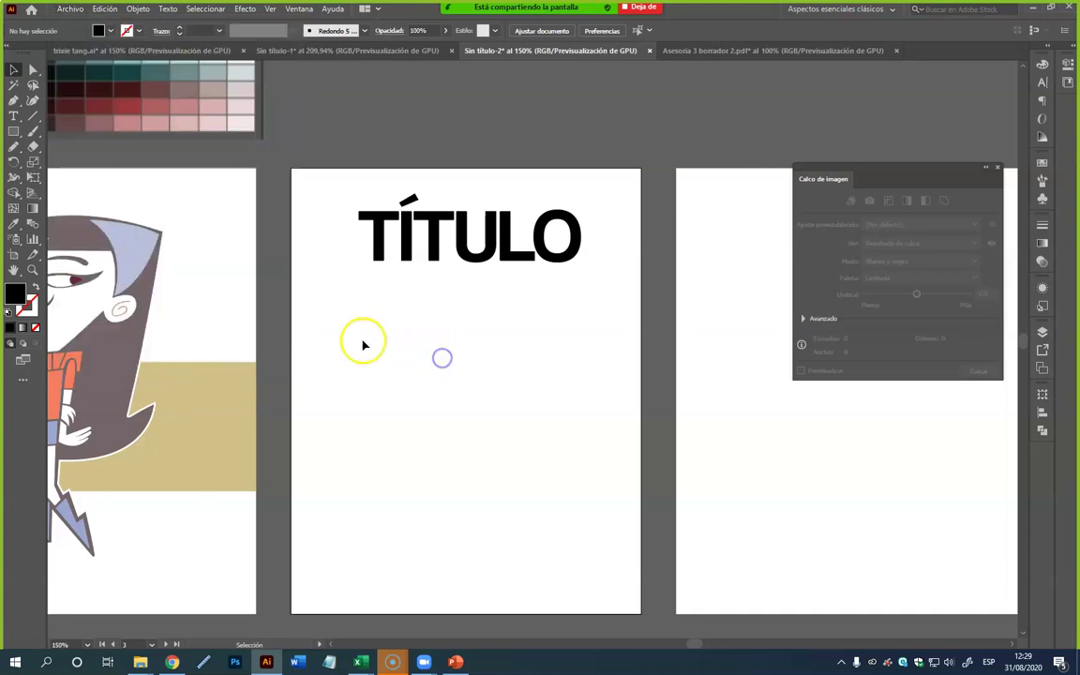
# - Zoom out to 50% and delete the cat photo beside the artboards
pyautogui.moveTo(279, 258)
pyautogui.mouseDown()
pyautogui.moveTo(600, 426)
pyautogui.moveTo(465, 458)
pyautogui.mouseUp()
pyautogui.moveTo(528, 410); pyautogui.dragTo(649, 511)
pyautogui.click(464, 480)
pyautogui.click(33, 269)
pyautogui.keyDown('alt'); pyautogui.click(337, 294); pyautogui.keyUp('alt')
pyautogui.keyDown('alt'); pyautogui.click(453, 340); pyautogui.keyUp('alt')
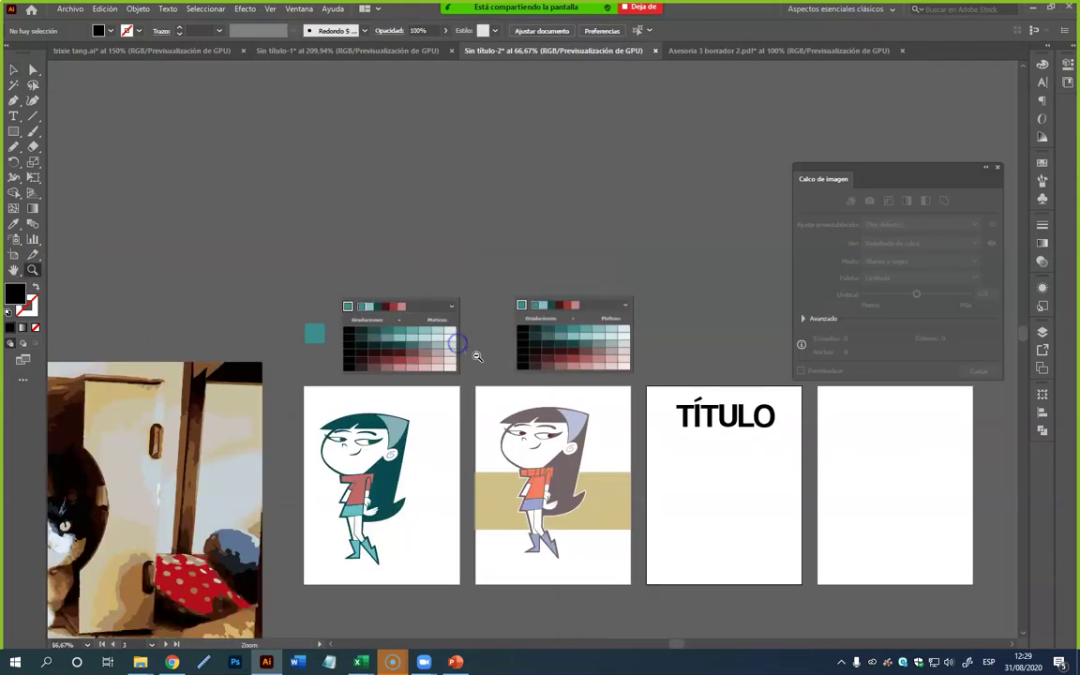
pyautogui.keyDown('alt'); pyautogui.click(475, 355); pyautogui.keyUp('alt')
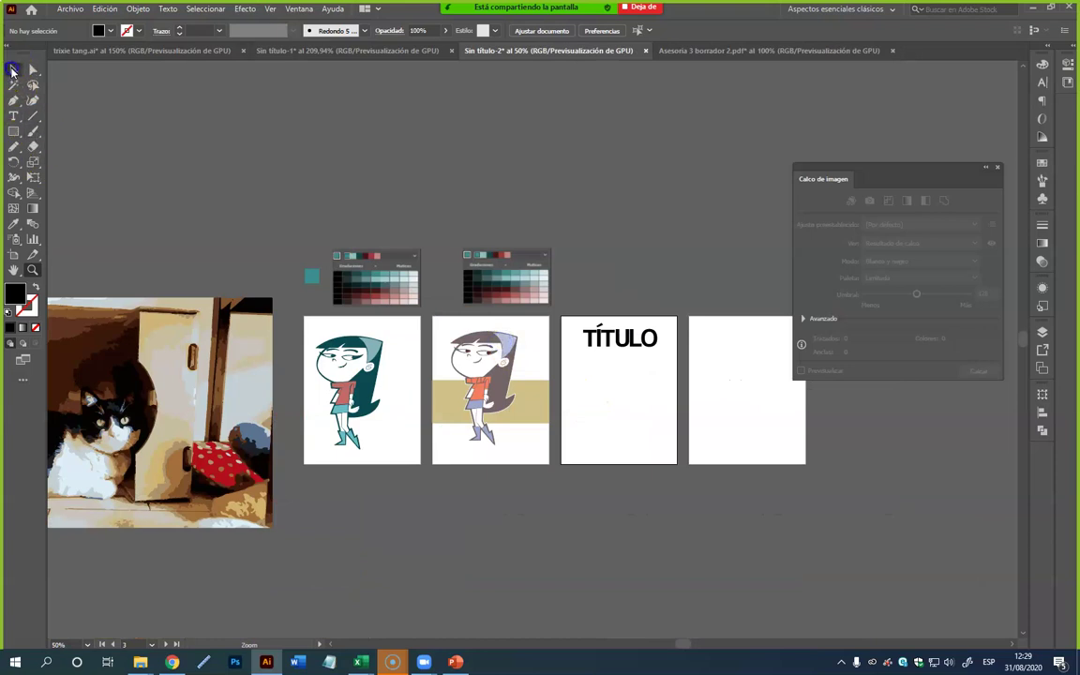
pyautogui.click(205, 417)
pyautogui.press('Delete')
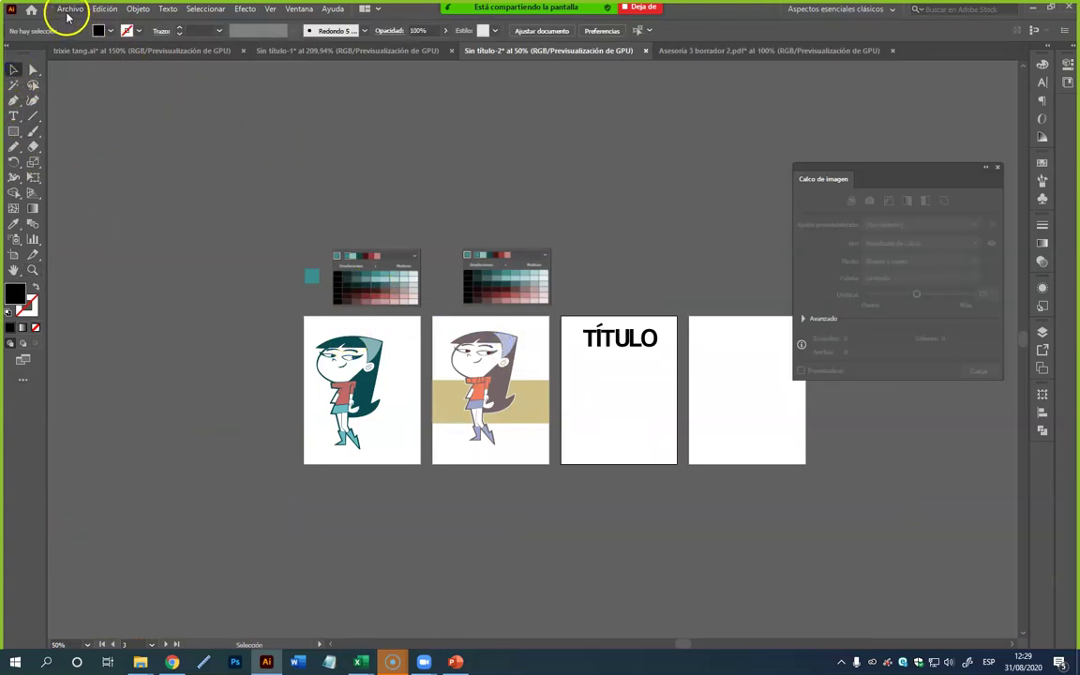
# - Select the TÍTULO heading and check the Archivo menu's Empaquetar command
pyautogui.click(577, 337)
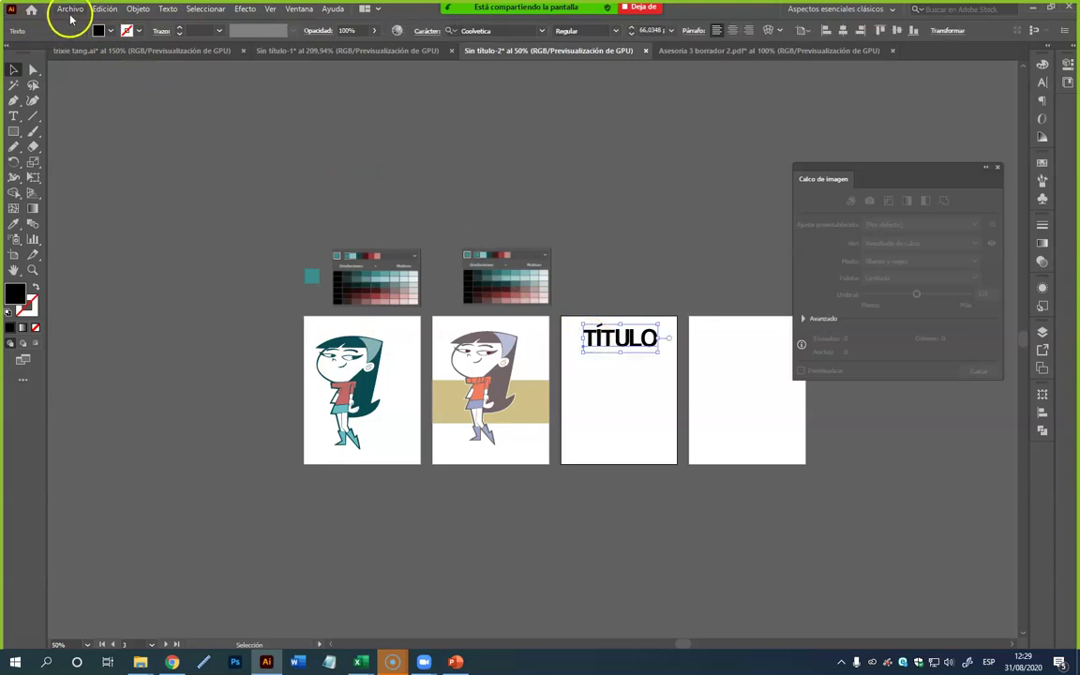
pyautogui.click(70, 11)
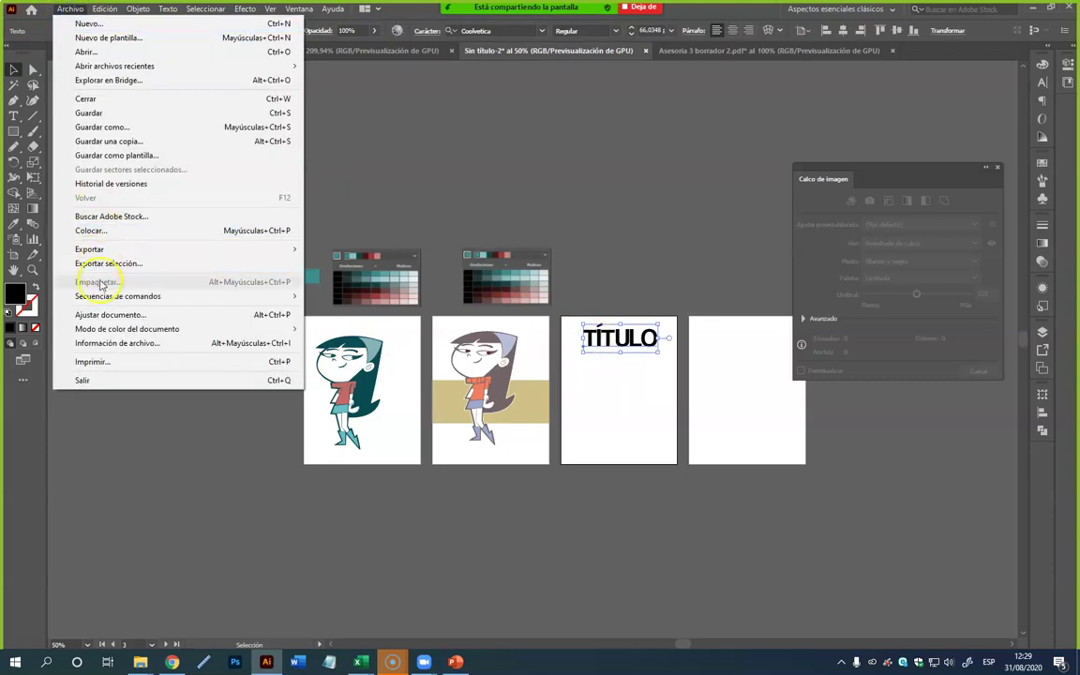
pyautogui.click(398, 198)
pyautogui.click(443, 232)
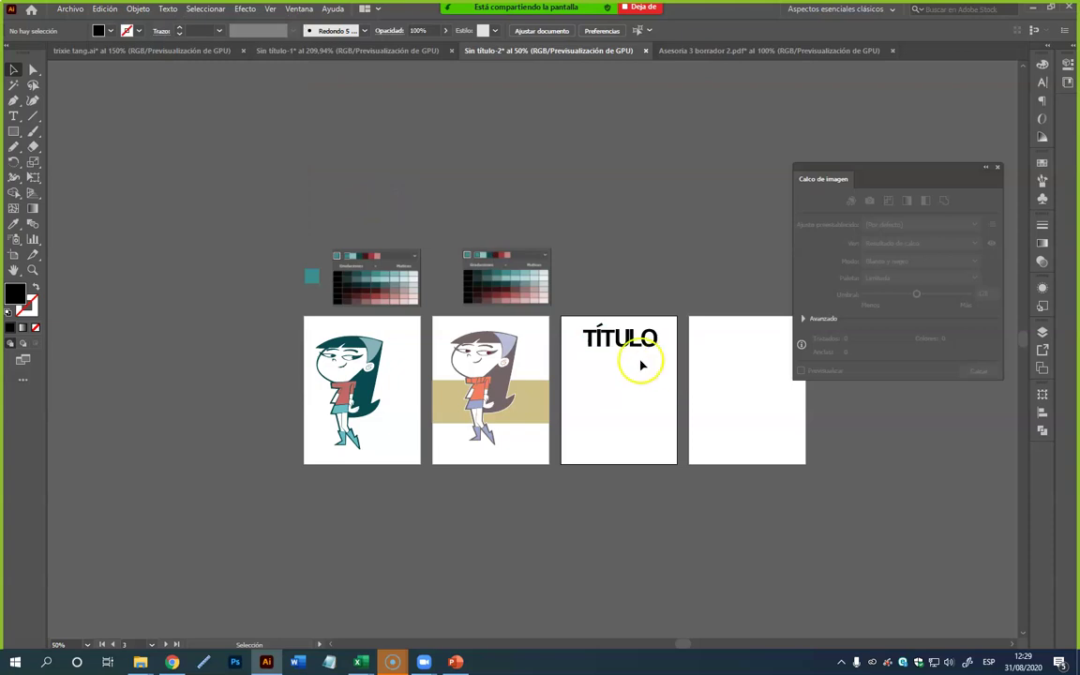
pyautogui.click(621, 343)
# - Switch the TÍTULO heading's font from Coolvetica to the thinner Caviar Dreams
pyautogui.click(506, 32)
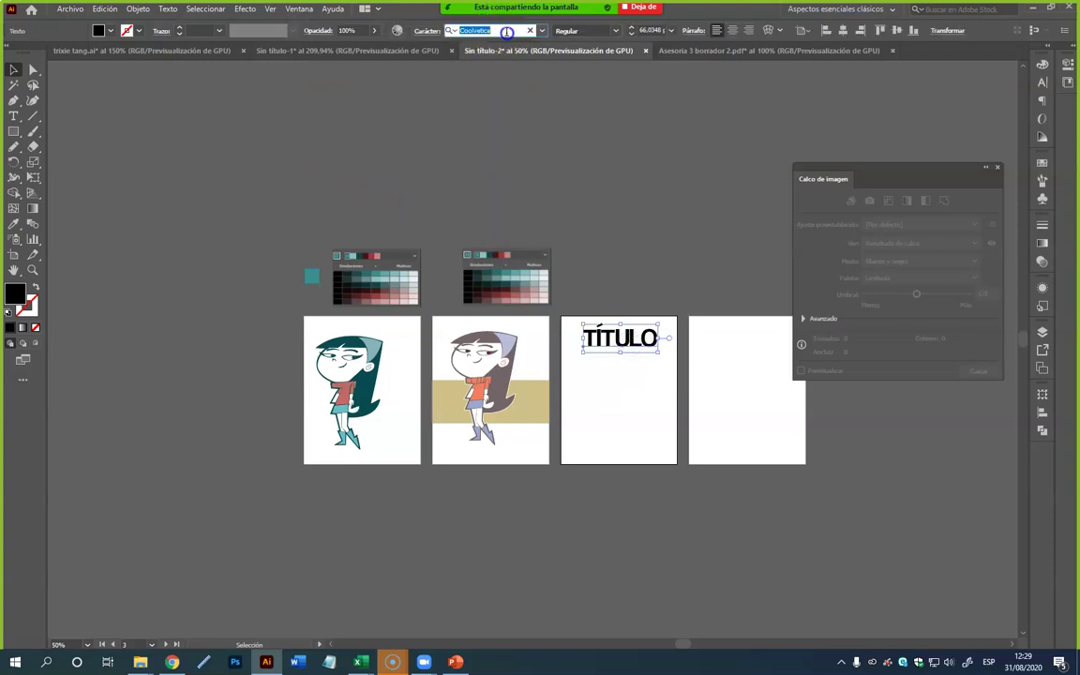
pyautogui.click(542, 31)
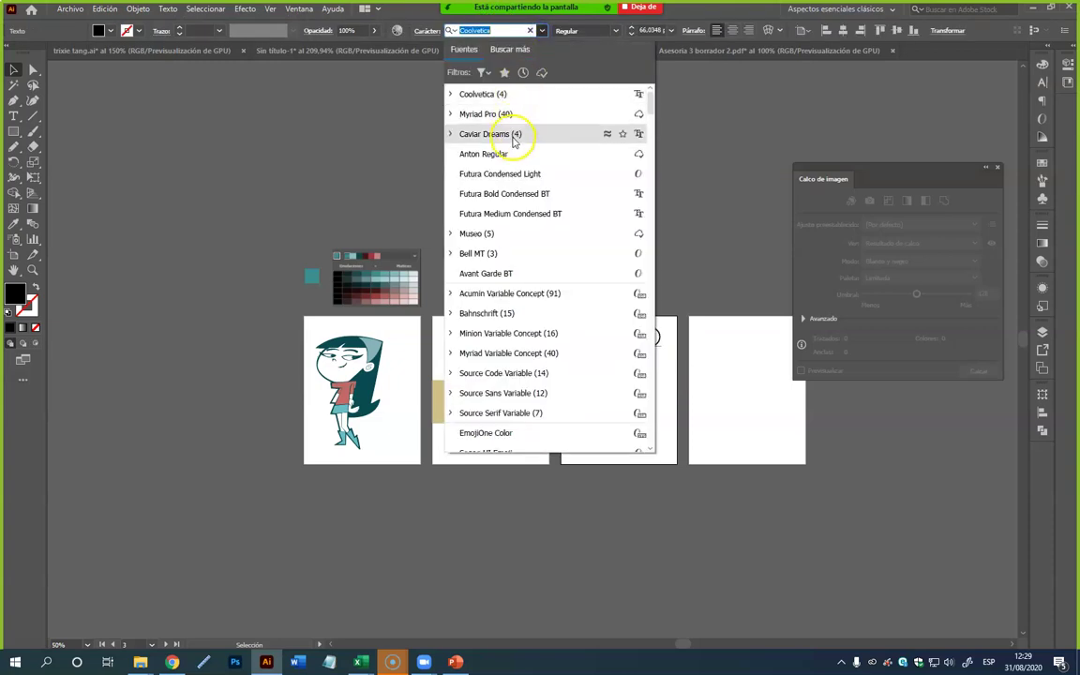
pyautogui.click(513, 135)
pyautogui.click(67, 11)
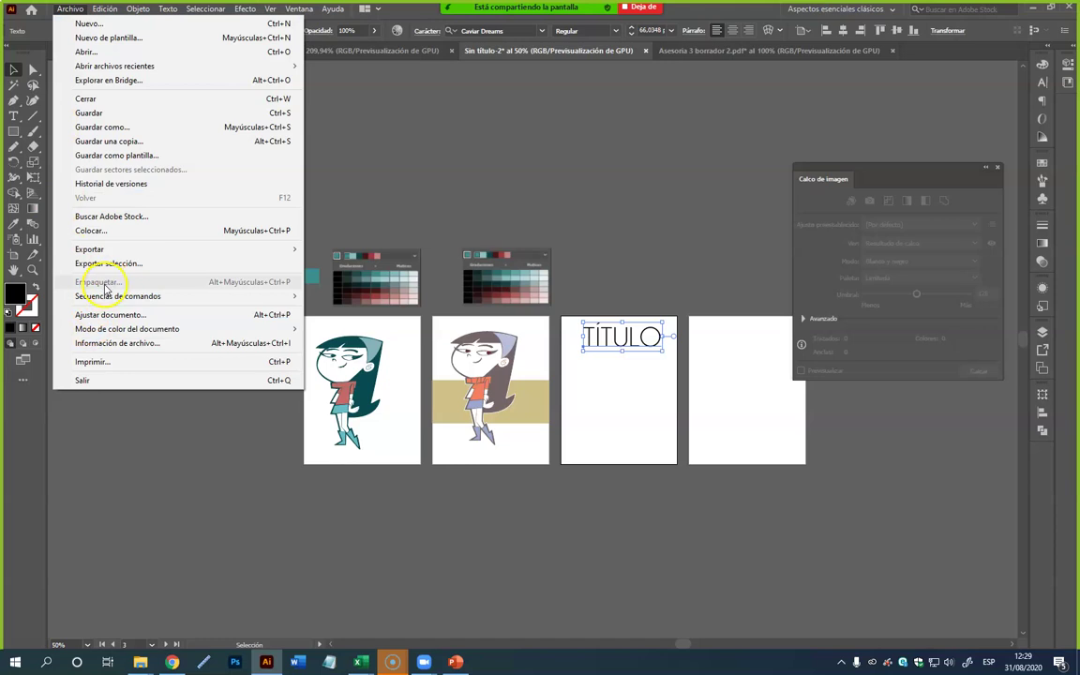
pyautogui.click(426, 178)
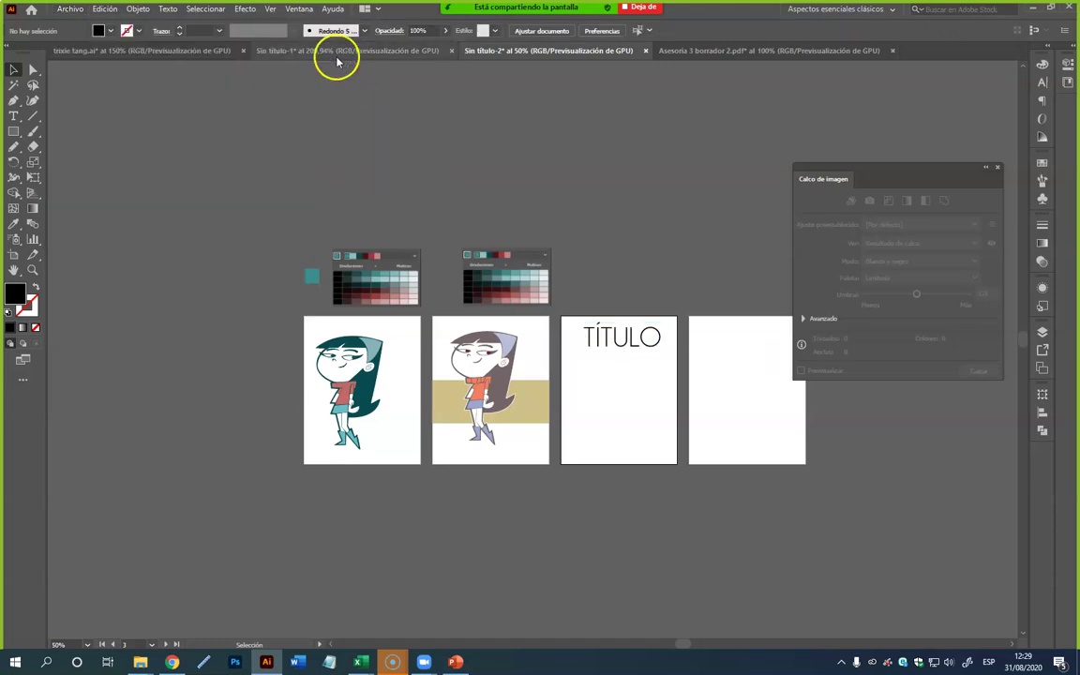
# - Save trixie tang.ai and package it with links and fonts into a trixie tang_Carpeta 0 folder
pyautogui.click(337, 53)
pyautogui.click(207, 51)
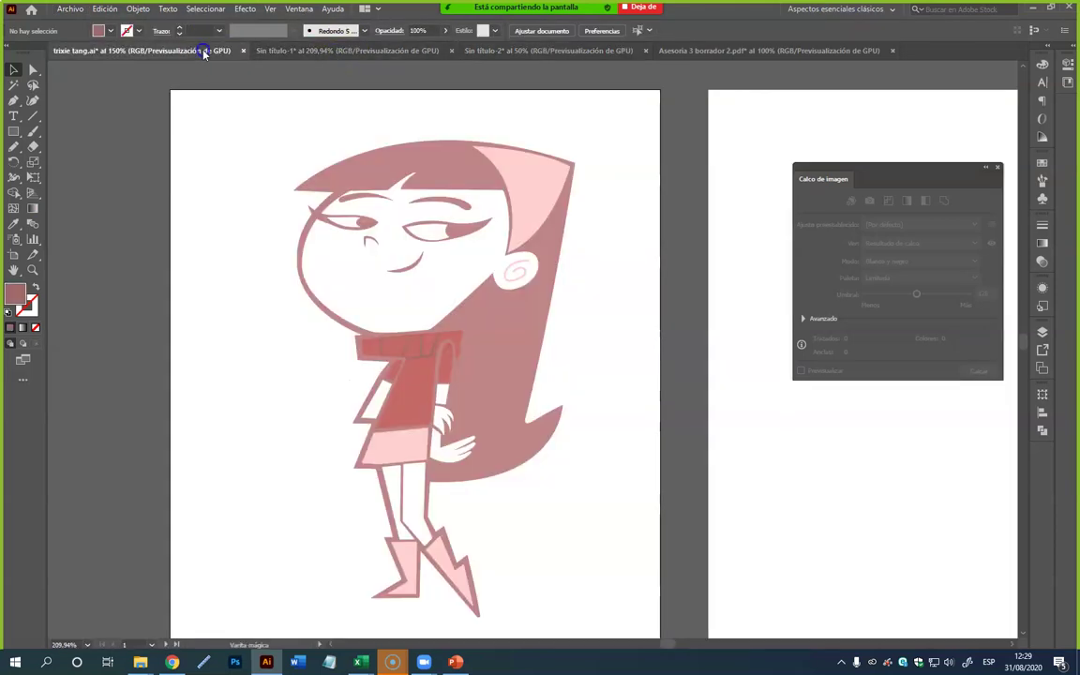
pyautogui.click(71, 9)
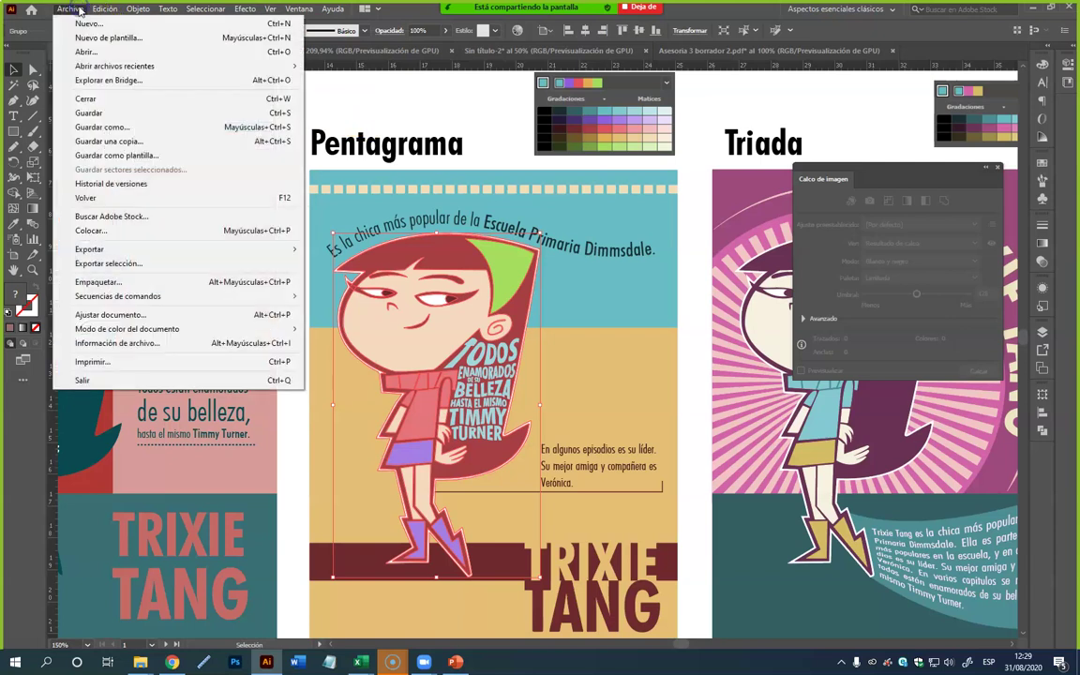
pyautogui.click(109, 284)
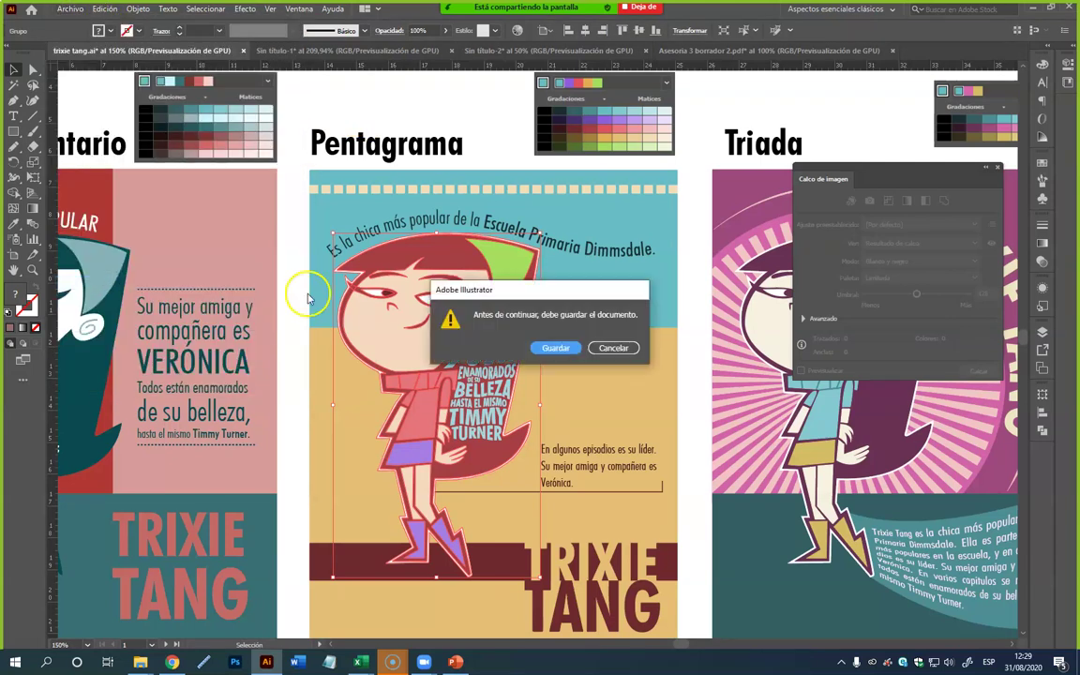
pyautogui.click(563, 350)
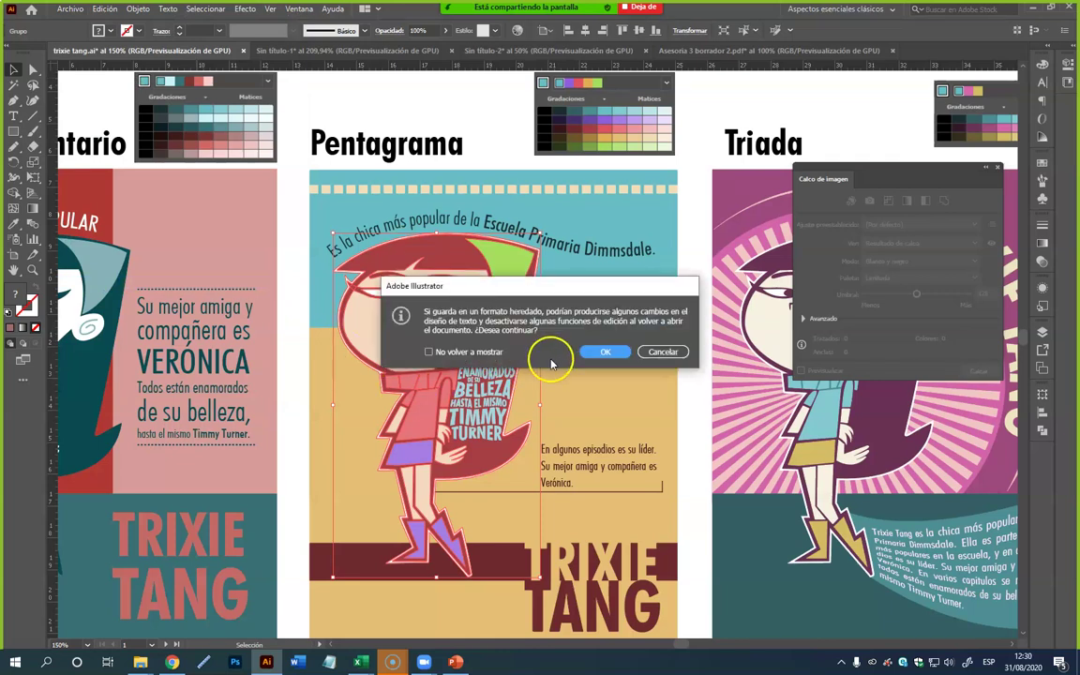
pyautogui.click(601, 352)
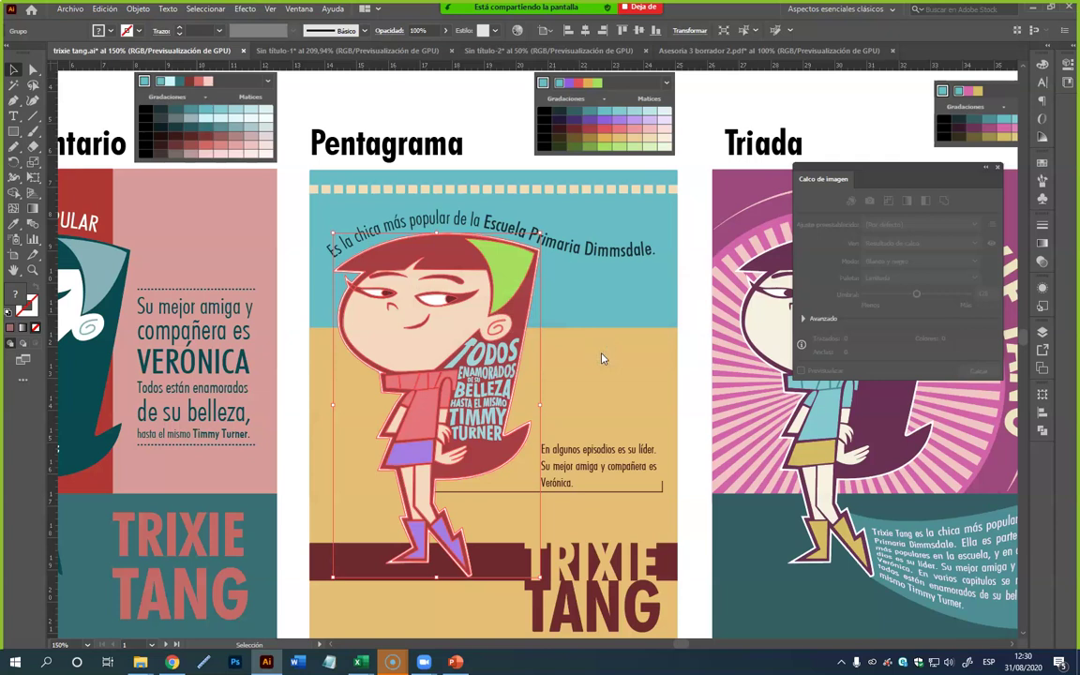
pyautogui.click(619, 392)
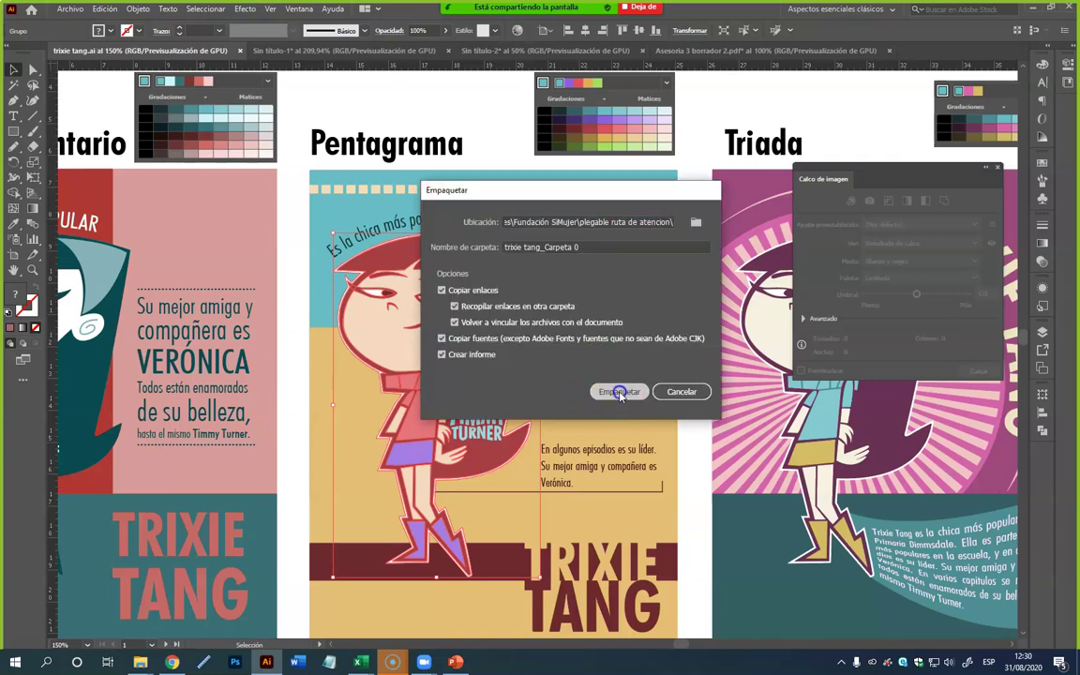
pyautogui.click(617, 385)
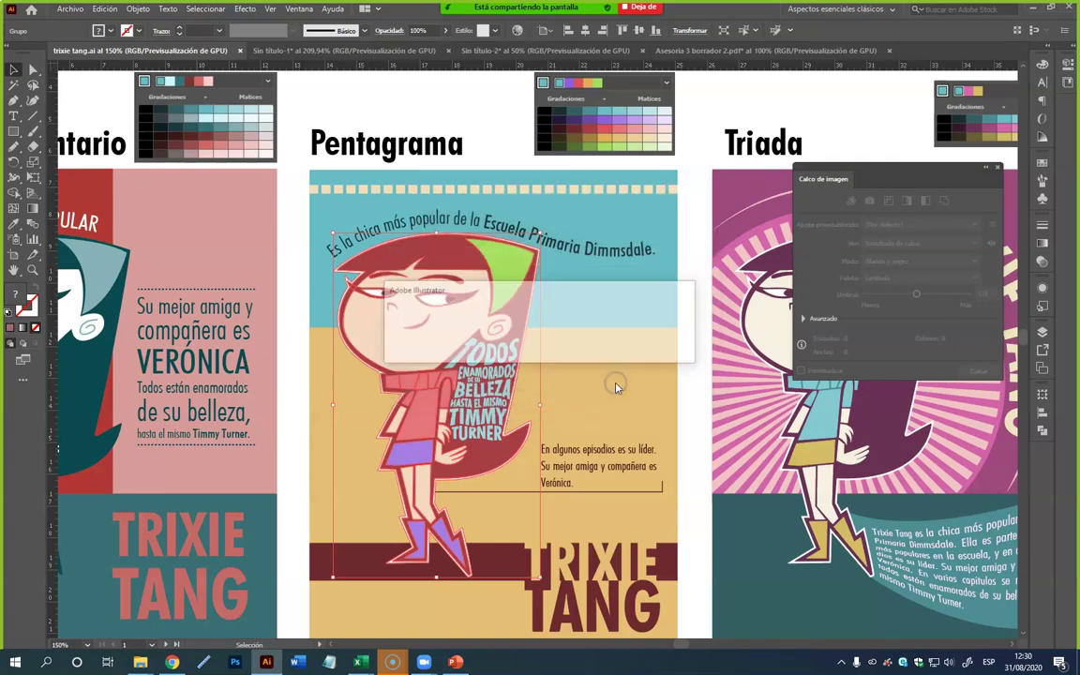
# - Inspect the three Futura files in the package's Fonts folder, then return to trixie tang_Carpeta 0
pyautogui.click(584, 350)
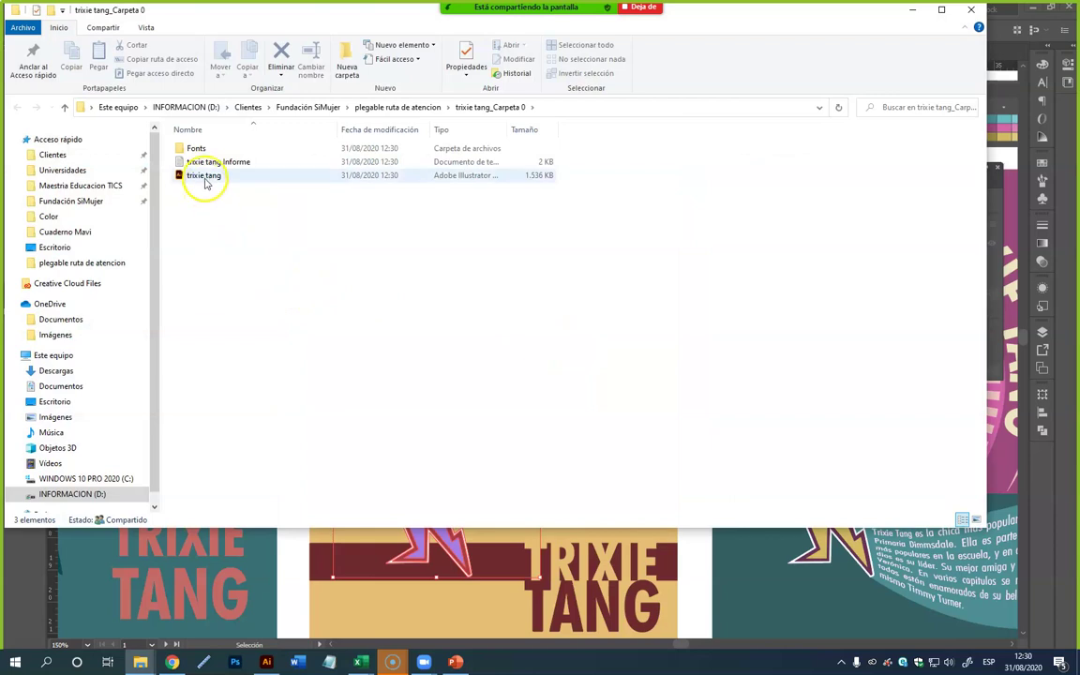
pyautogui.doubleClick(195, 150)
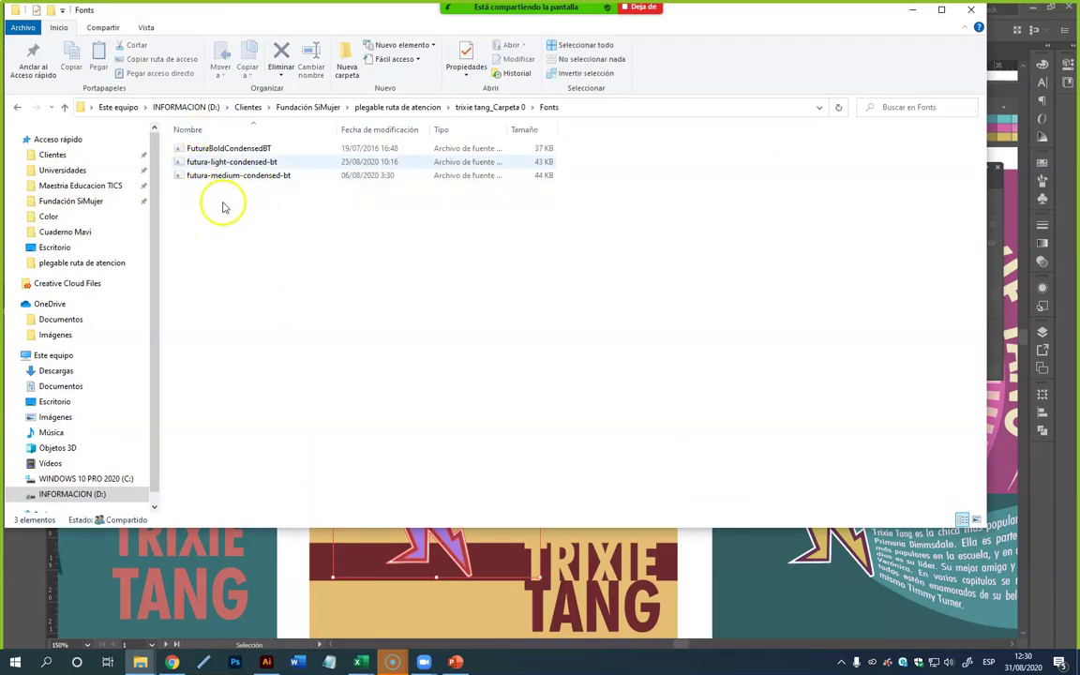
pyautogui.moveTo(245, 218); pyautogui.dragTo(191, 142)
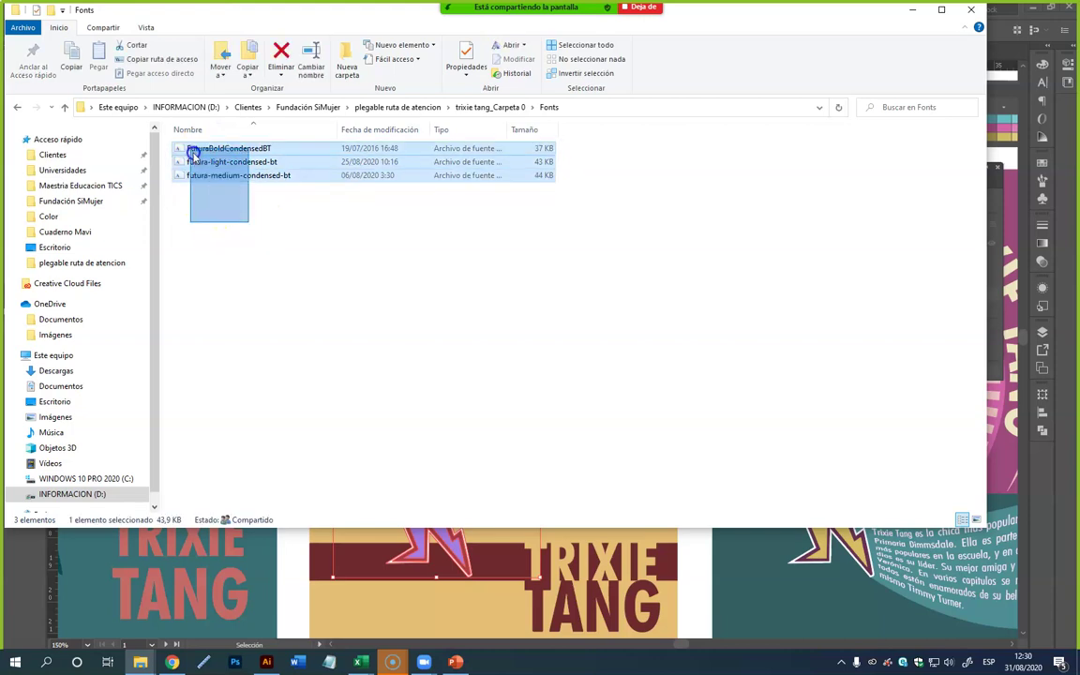
pyautogui.doubleClick(188, 145)
pyautogui.click(186, 222)
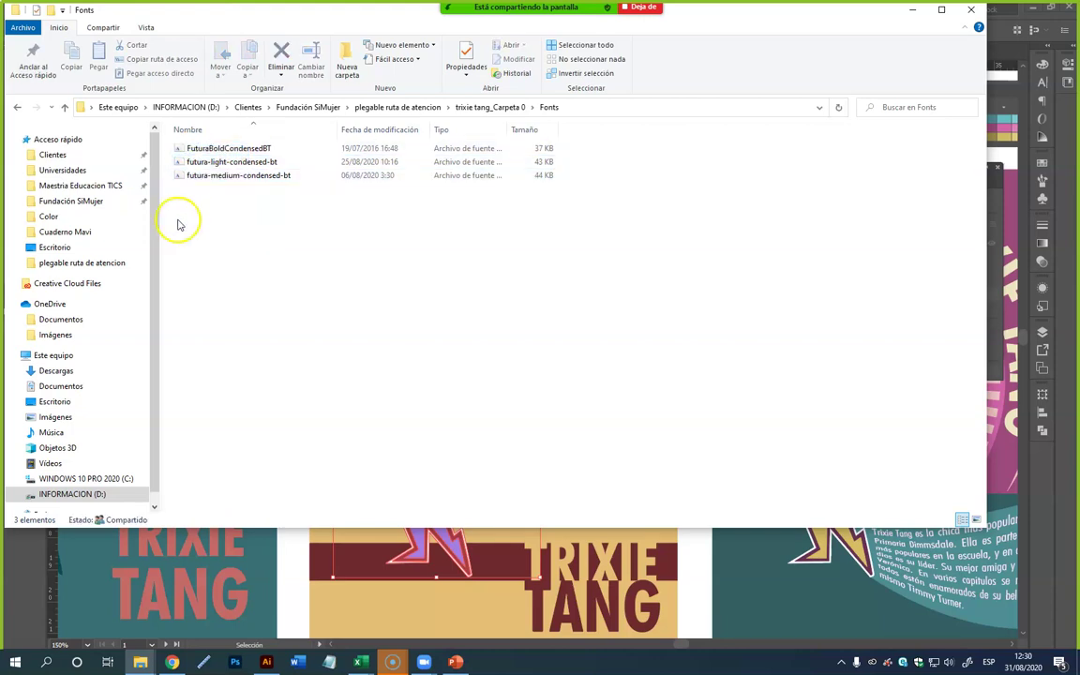
pyautogui.click(172, 181)
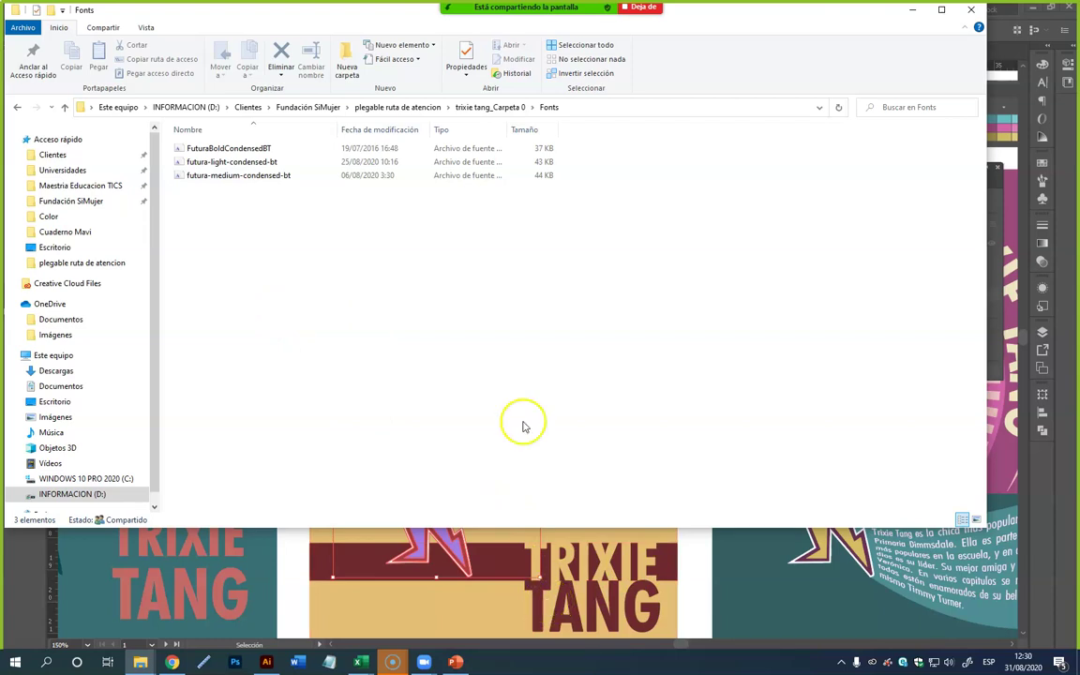
pyautogui.click(475, 109)
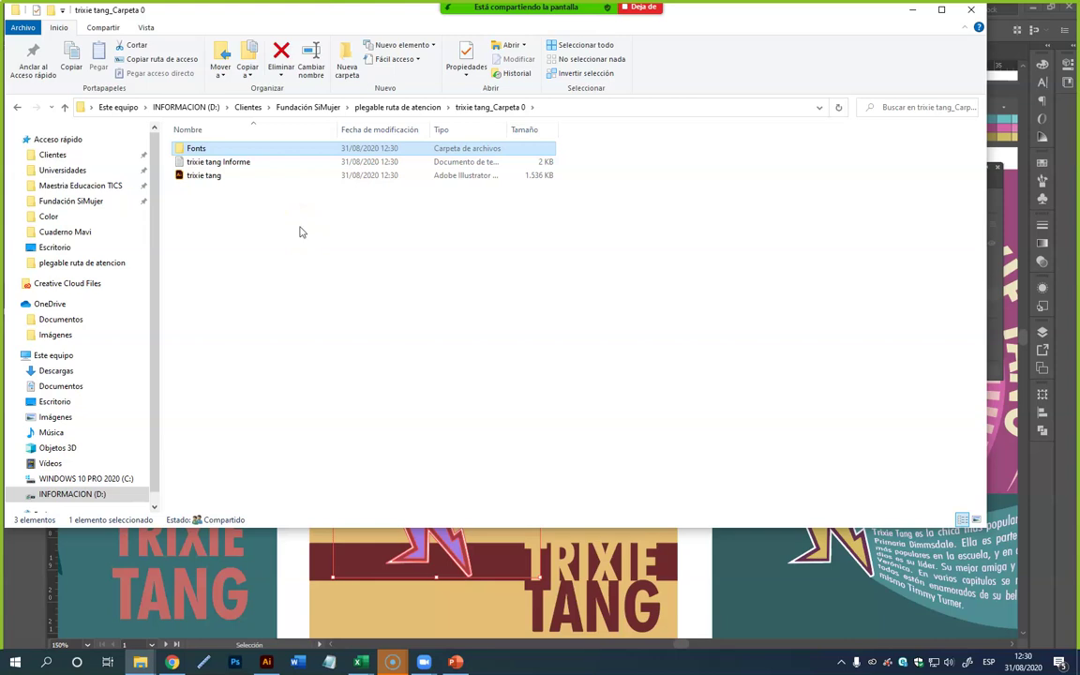
pyautogui.click(197, 152)
# - Close Explorer and zoom out to 66.67% to show the whole Color base sheet of Trixie Tang posters
pyautogui.click(976, 10)
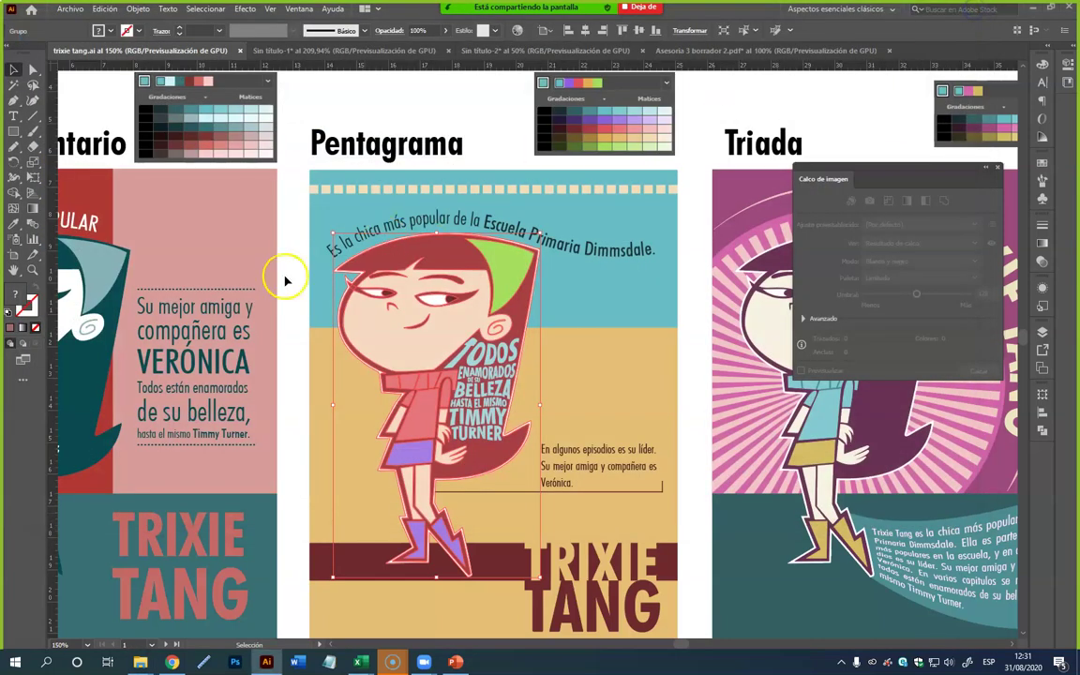
pyautogui.click(206, 316)
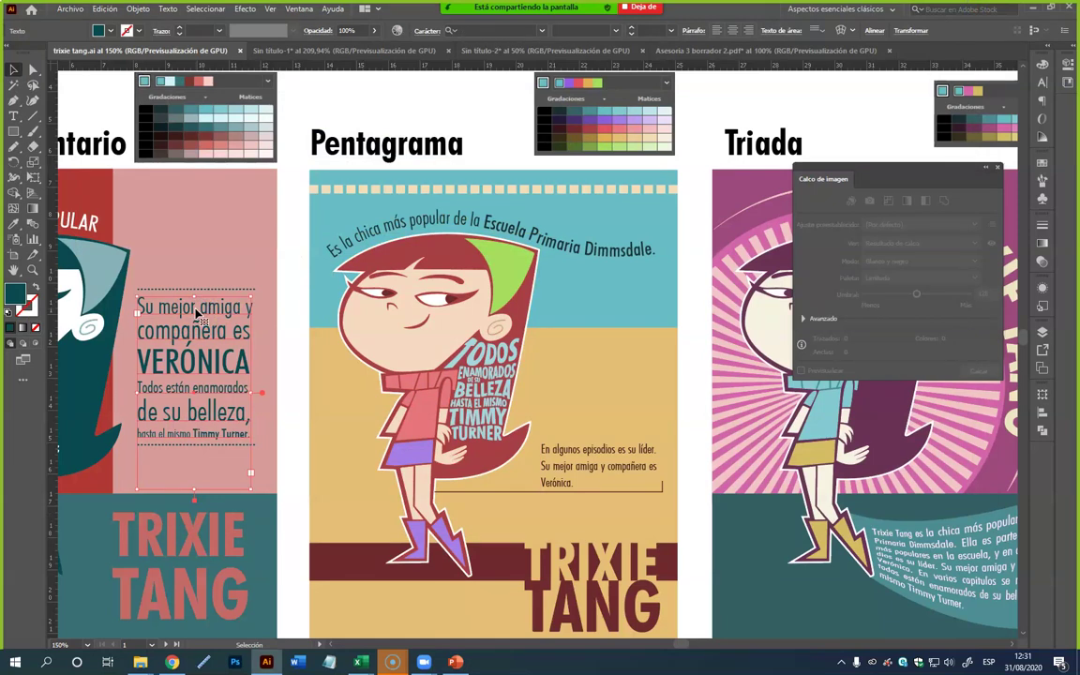
pyautogui.click(33, 269)
pyautogui.keyDown('alt'); pyautogui.click(242, 223); pyautogui.keyUp('alt')
pyautogui.keyDown('alt'); pyautogui.click(349, 371); pyautogui.keyUp('alt')
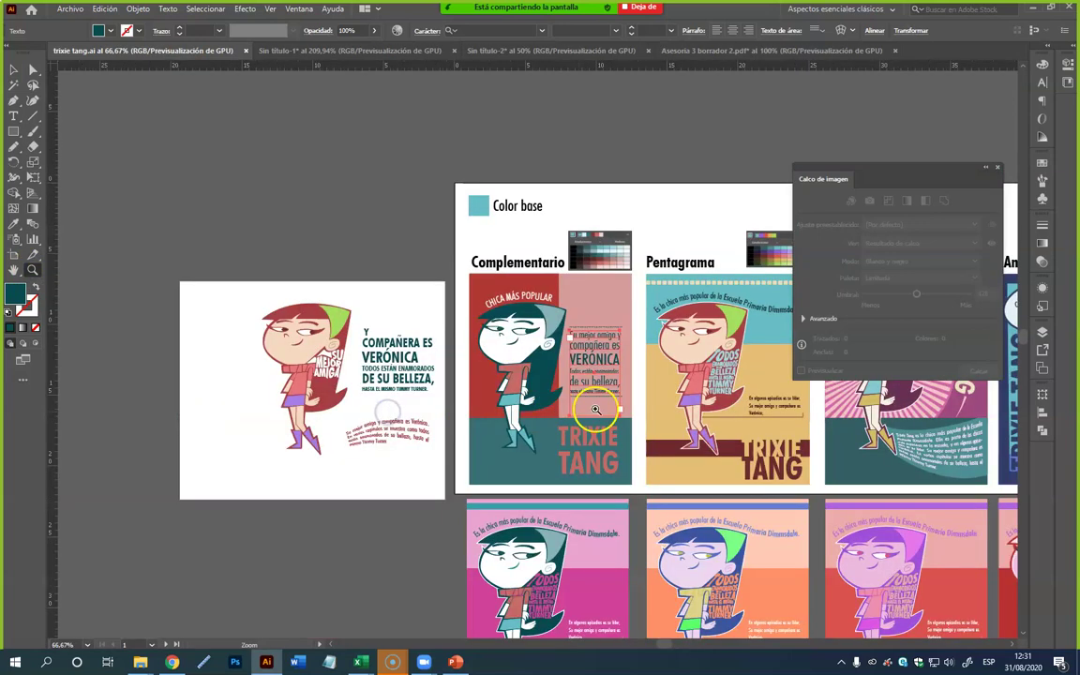
pyautogui.moveTo(549, 369); pyautogui.dragTo(374, 303)
pyautogui.click(337, 284)
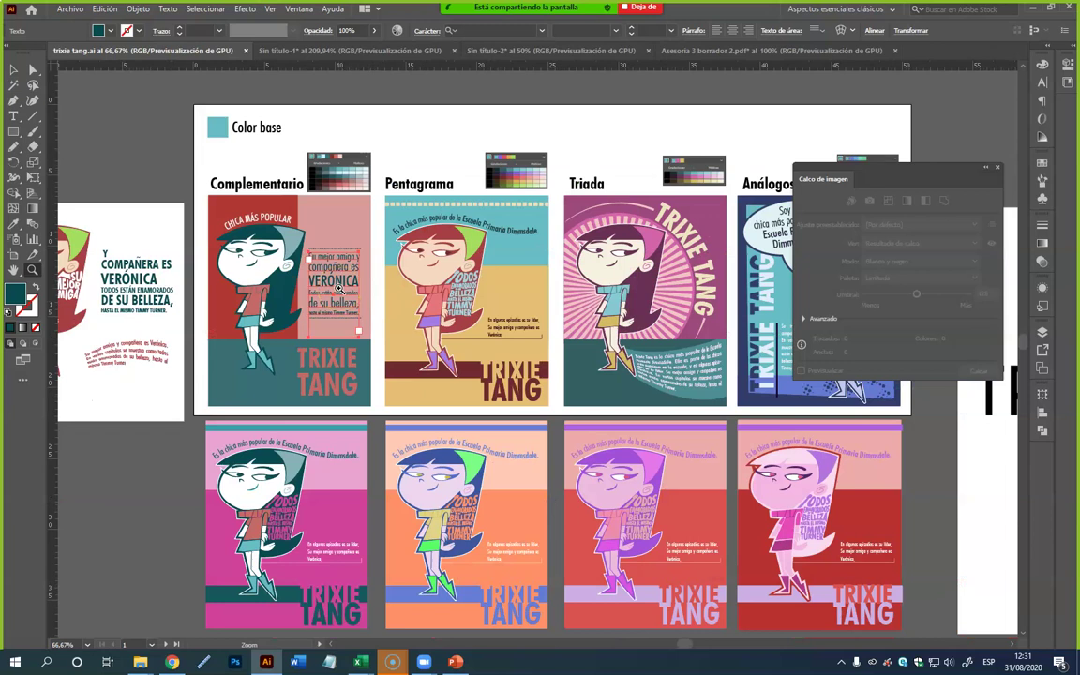